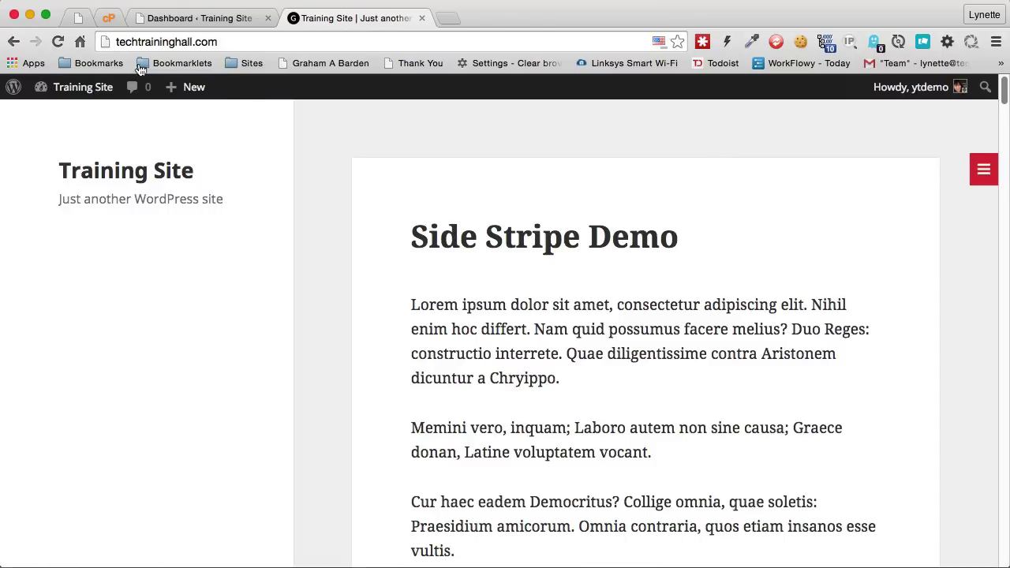
Step: Reload the Side Stripe Demo page to view the stripe, and close the stripe
left_click(55, 43)
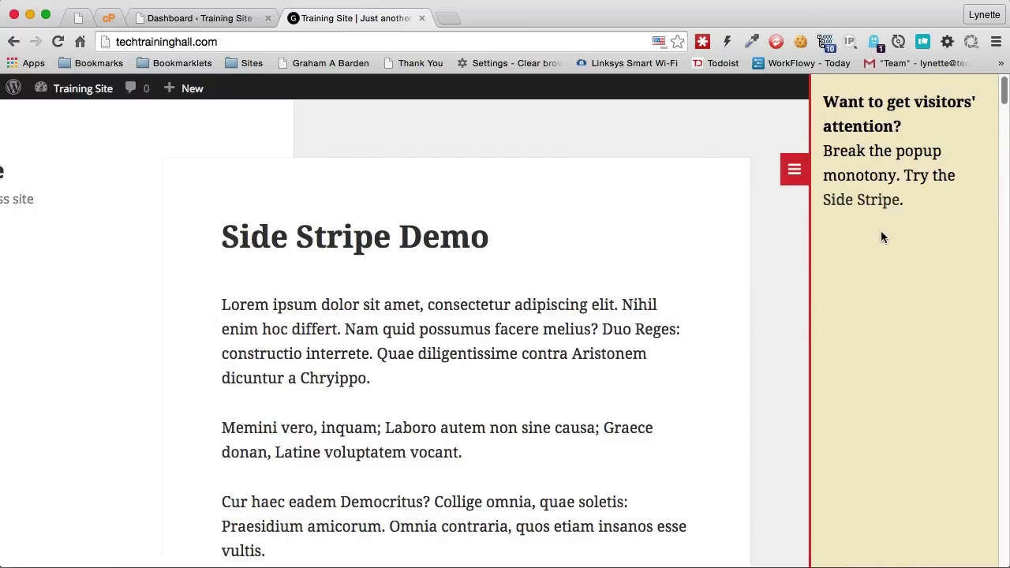
left_click(799, 169)
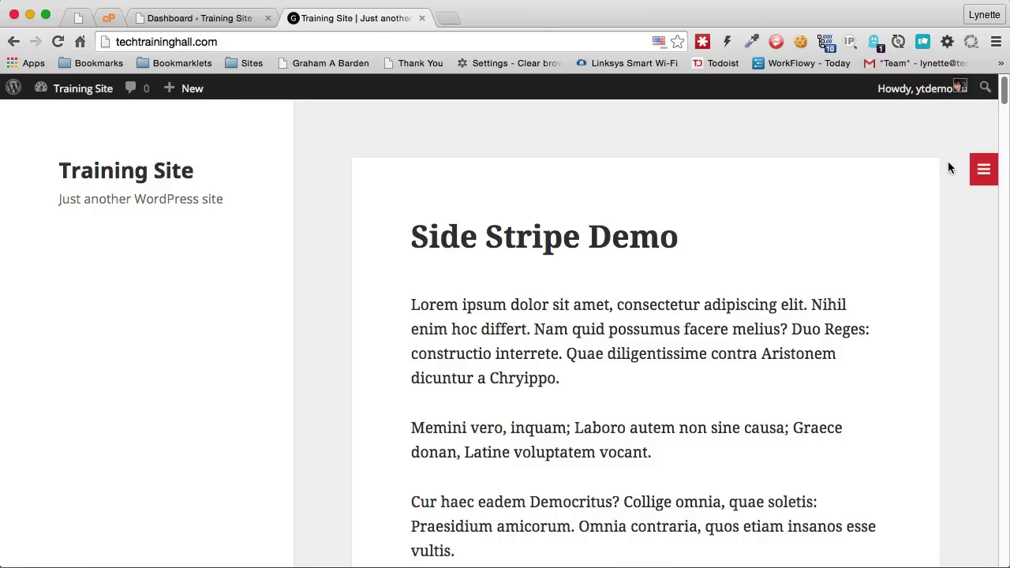
Step: Open the PM Side Stripe settings in the site's dashboard and look into the First Demo stripe, leaving it collapsed
left_click(204, 24)
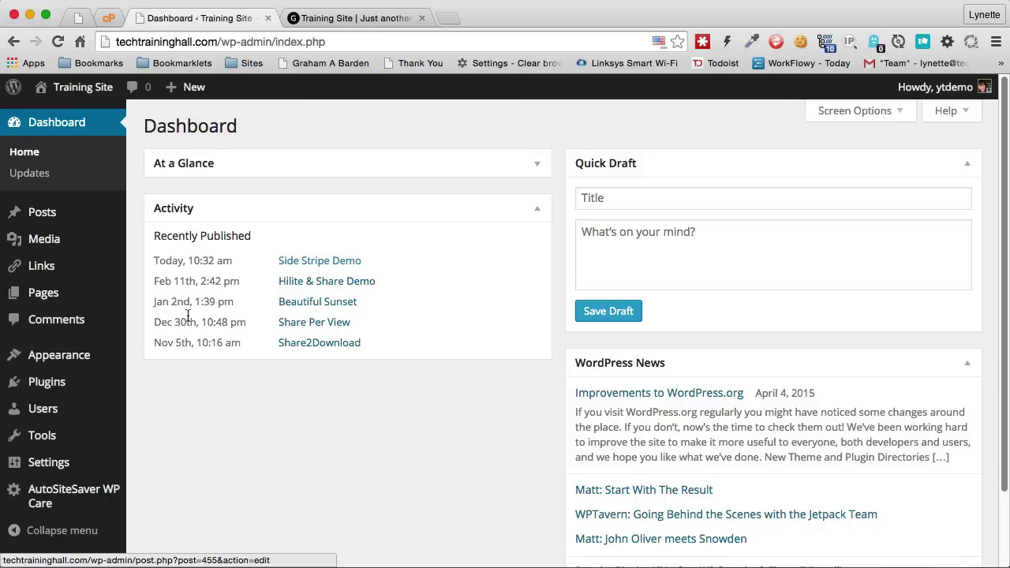
mouse_move(83, 443)
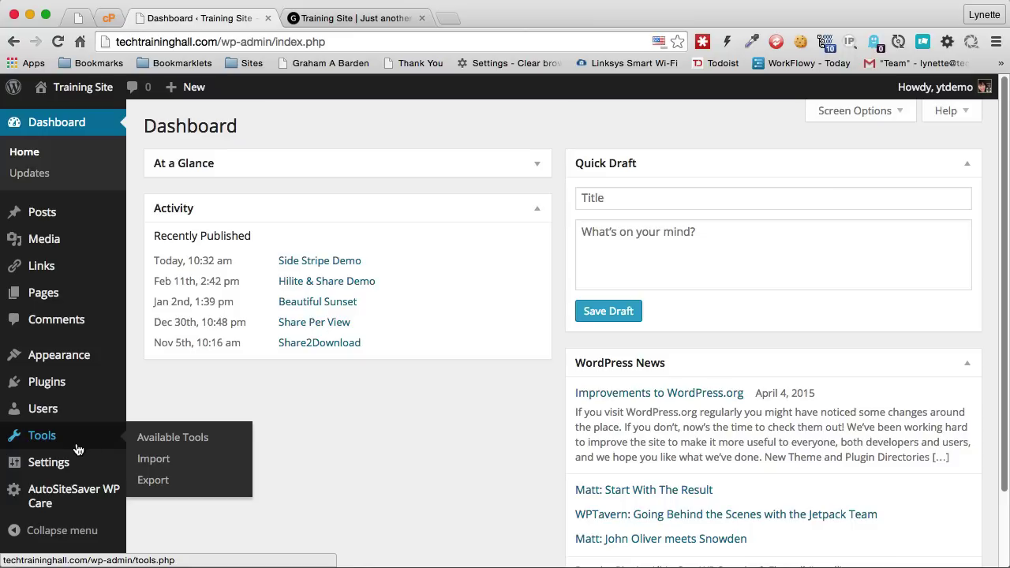
mouse_move(82, 462)
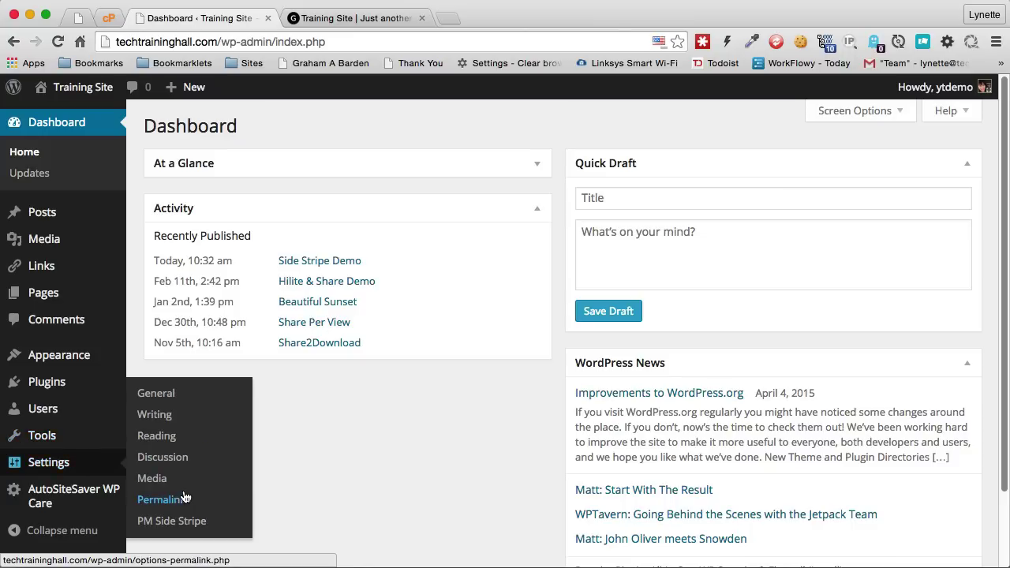
left_click(181, 529)
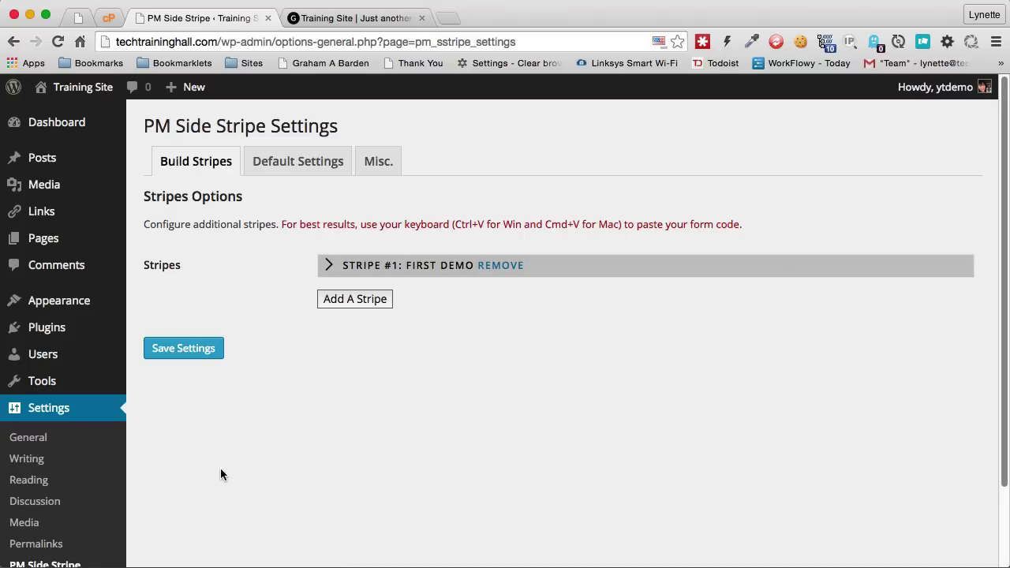
left_click(577, 263)
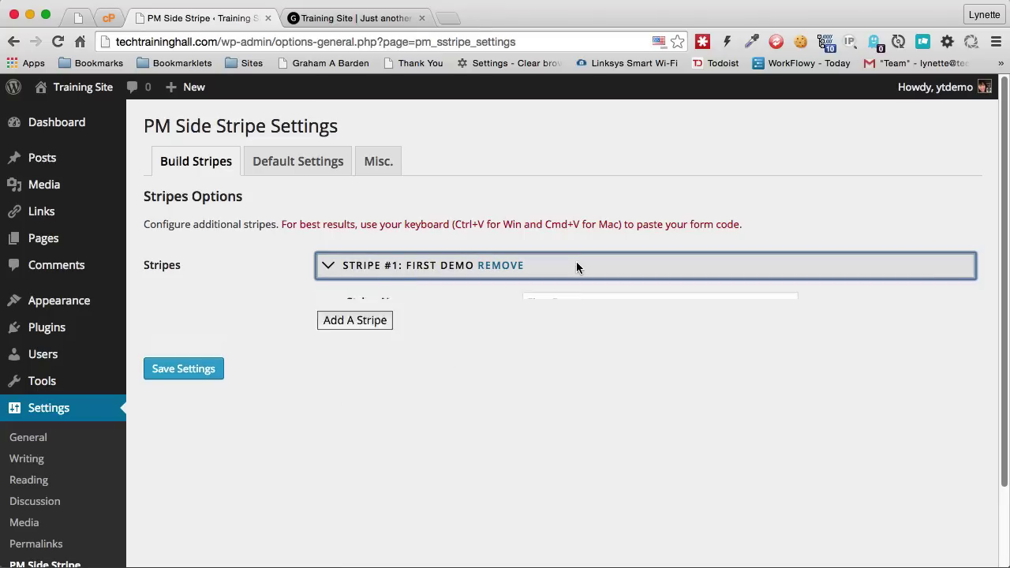
left_click(576, 265)
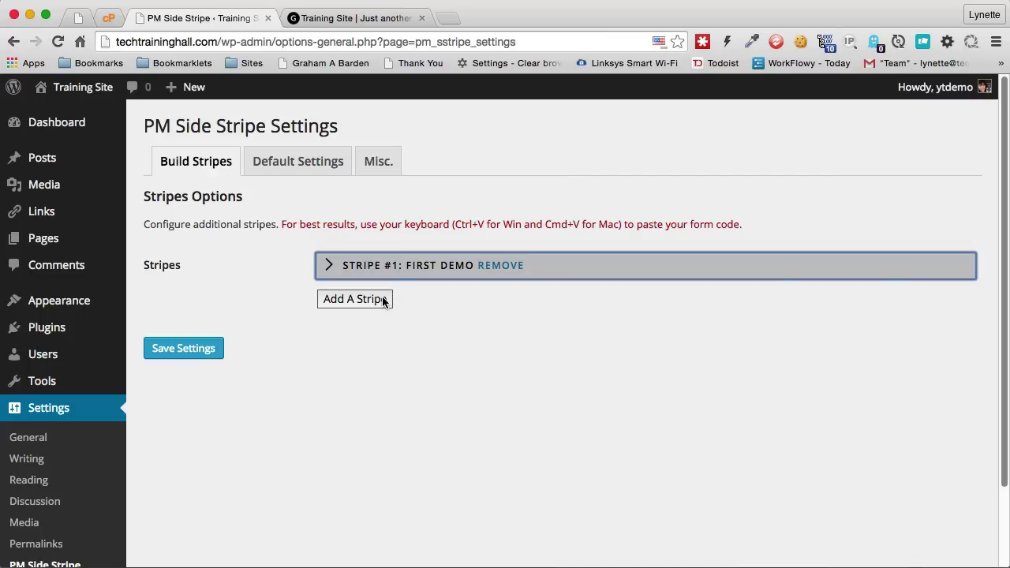
Step: Add a second stripe and name it "Demo 2"
left_click(355, 299)
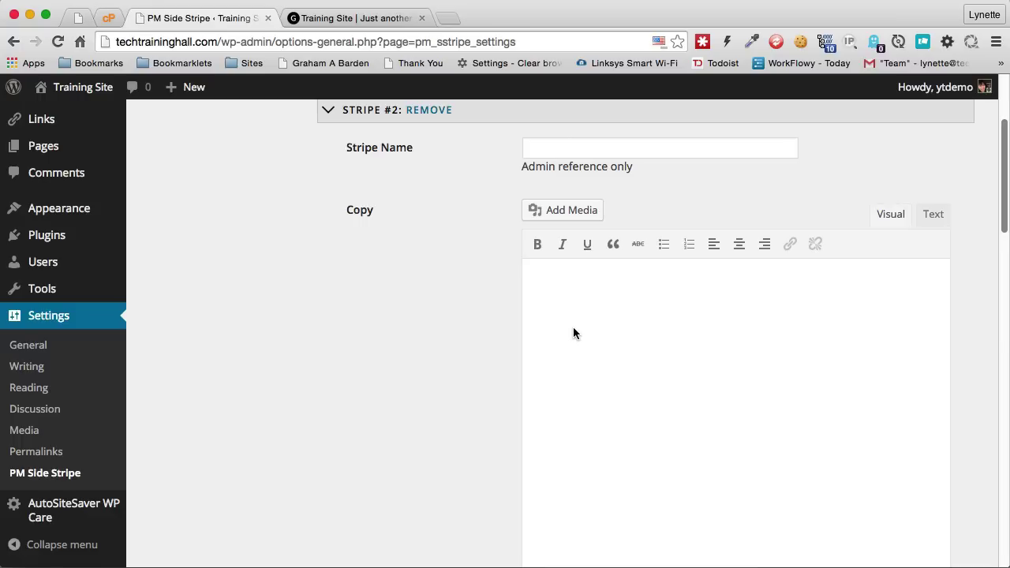
left_click(594, 146)
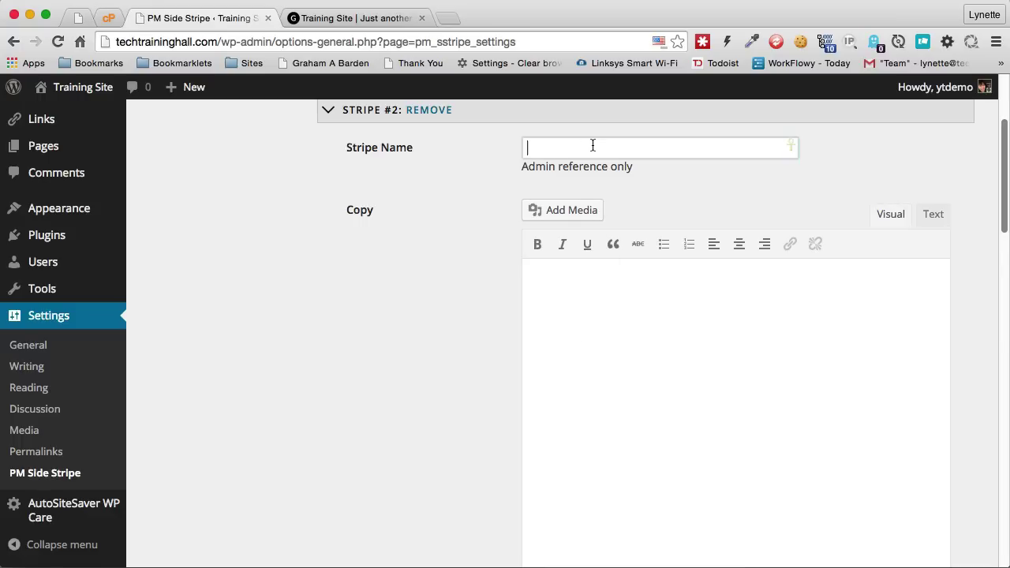
type("D")
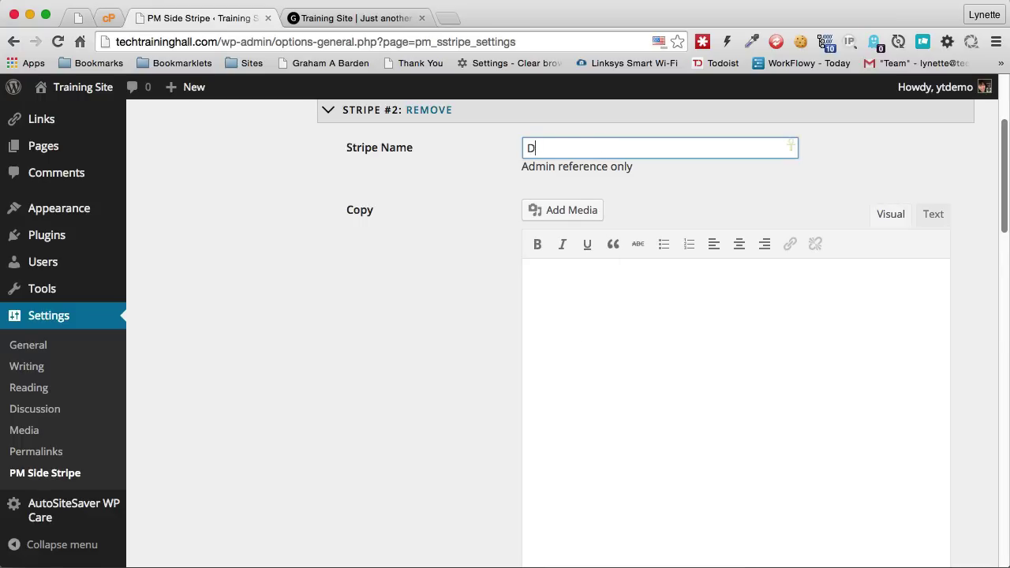
type("emo 2")
Step: Paste the "Build Your Own WordPress Business" text from the clipboard history into the second stripe's copy
left_click(595, 335)
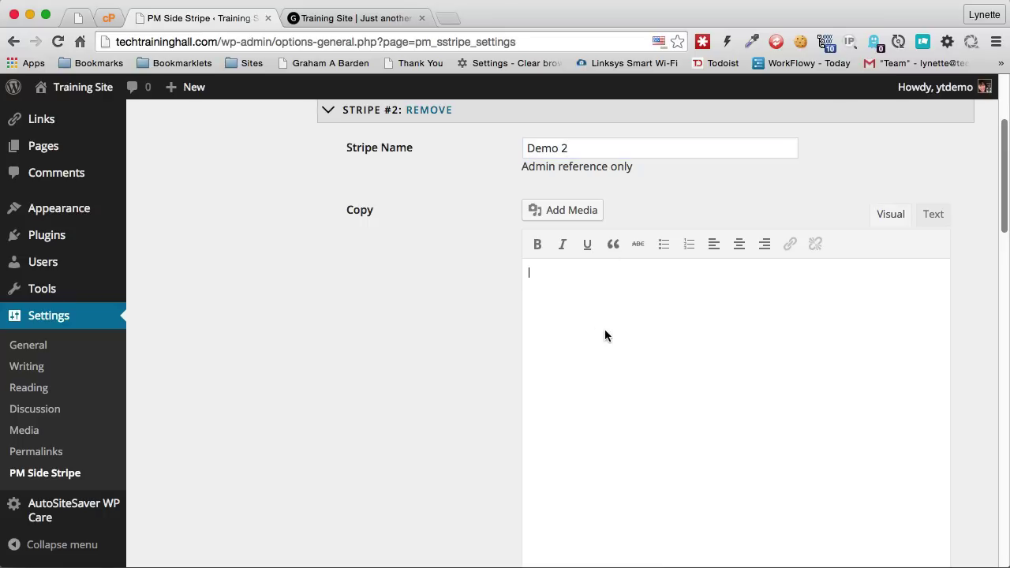
key("super+shift+v")
mouse_move(706, 352)
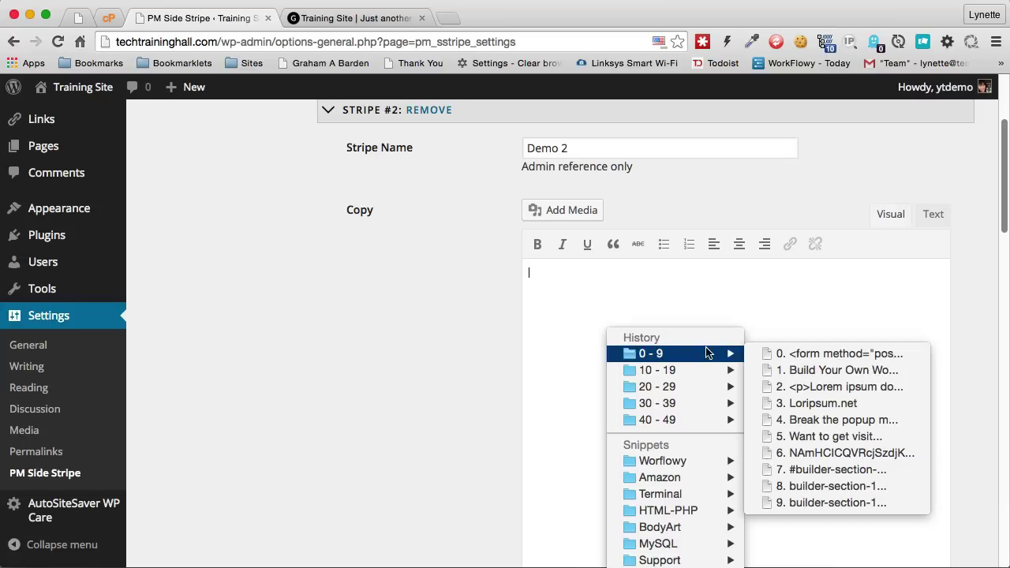
left_click(757, 369)
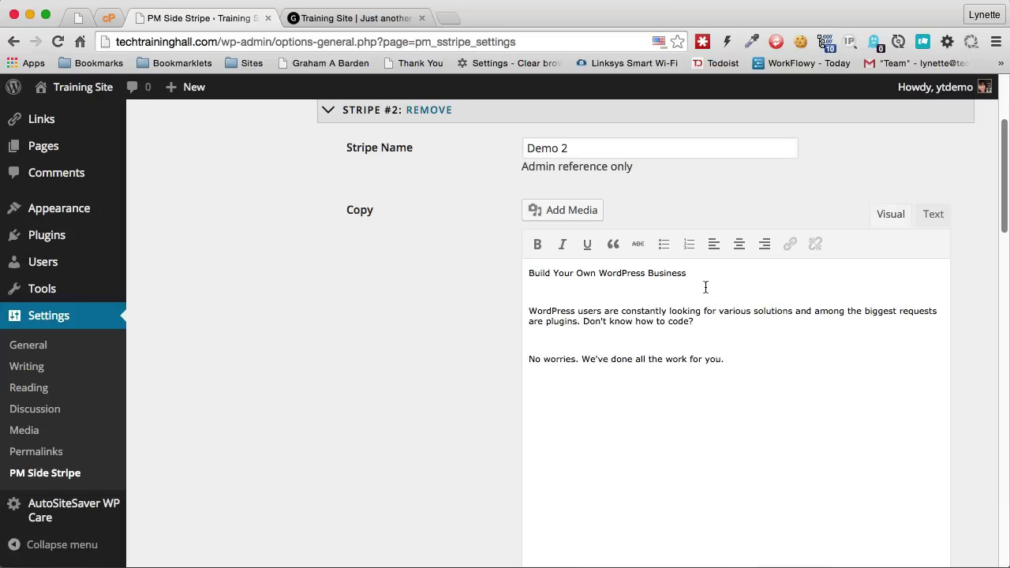
Step: Format the heading "Build Your Own WordPress Business" in the stripe copy as bold, italic and underlined
left_click_drag(705, 276, 479, 257)
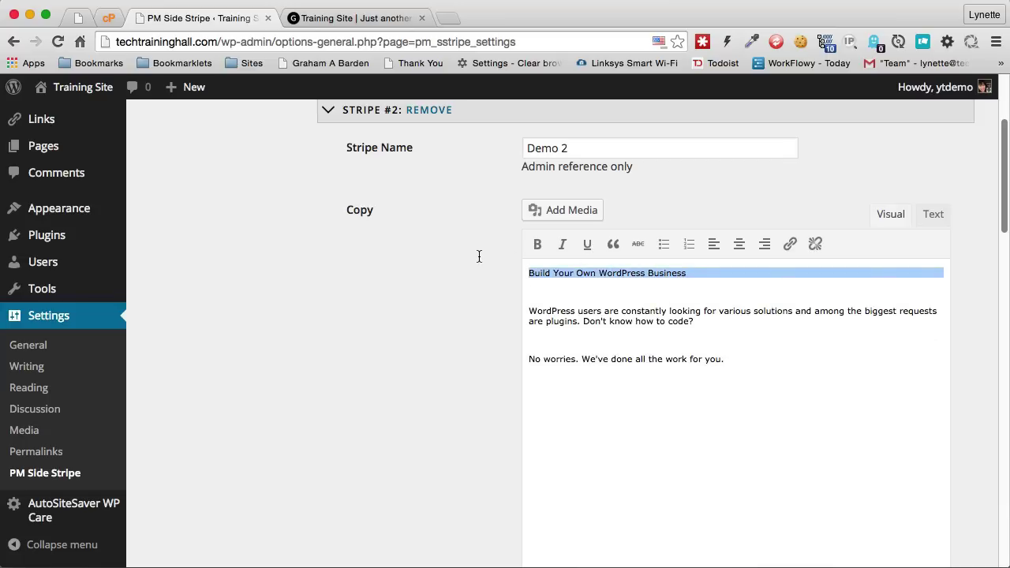
key("super+b")
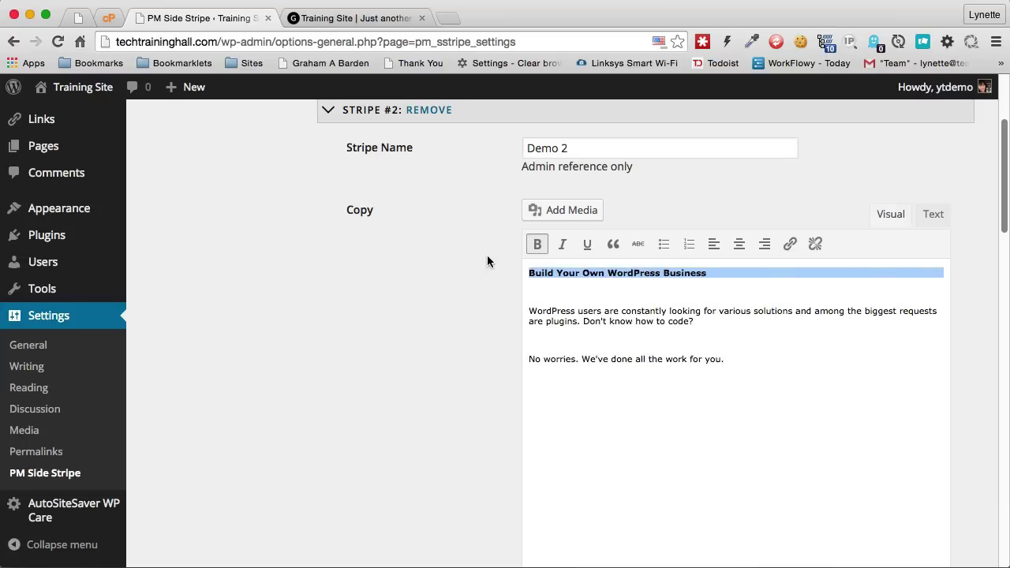
left_click(562, 246)
left_click(588, 246)
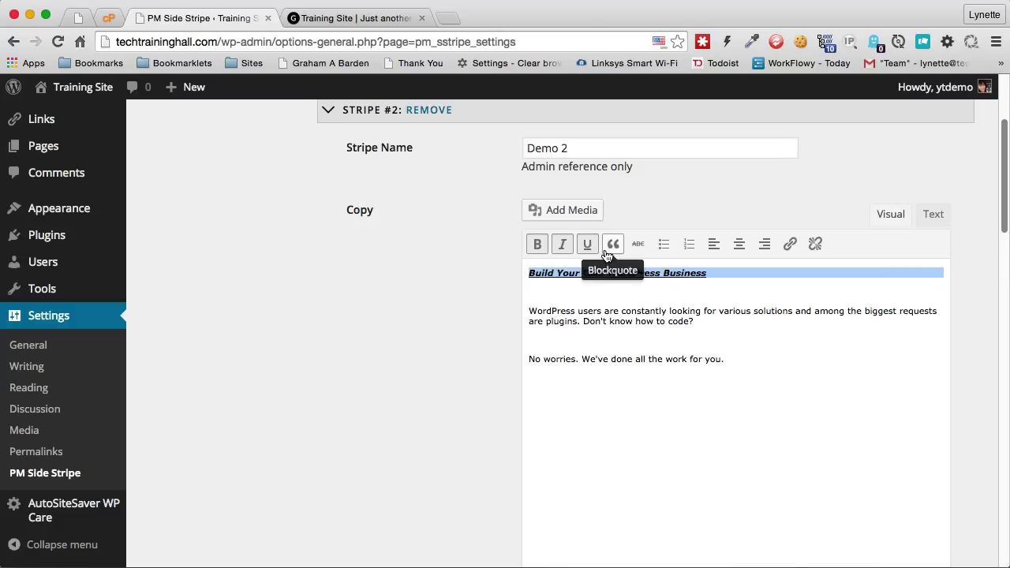
left_click(601, 290)
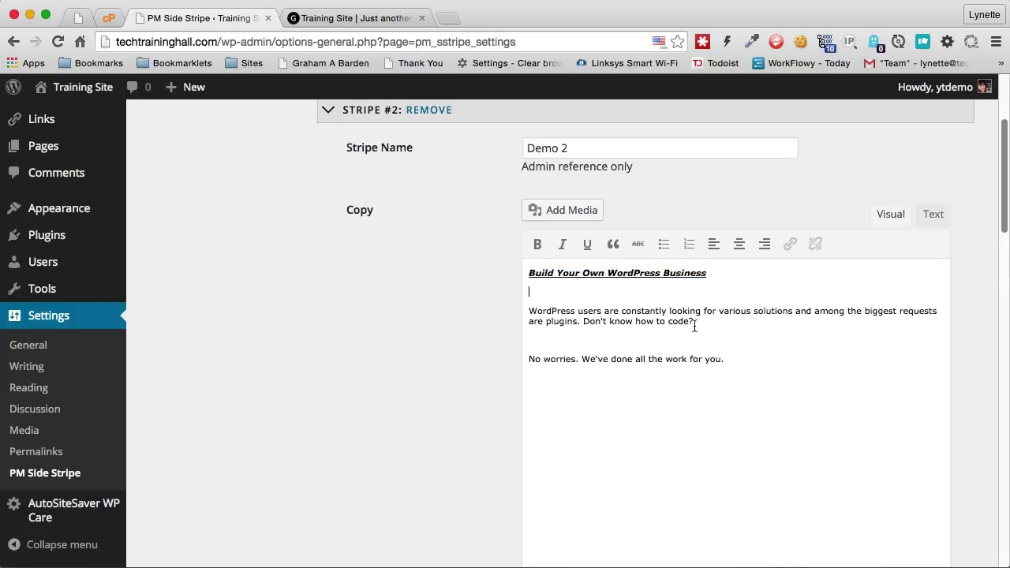
double_click(667, 361)
left_click(789, 245)
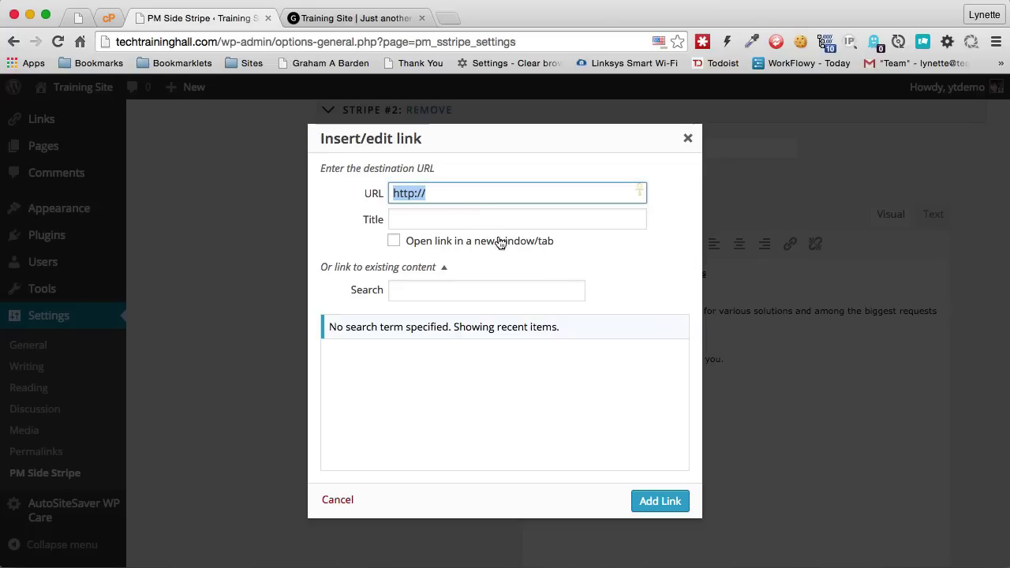
left_click(468, 198)
type("www.pluginmill.com")
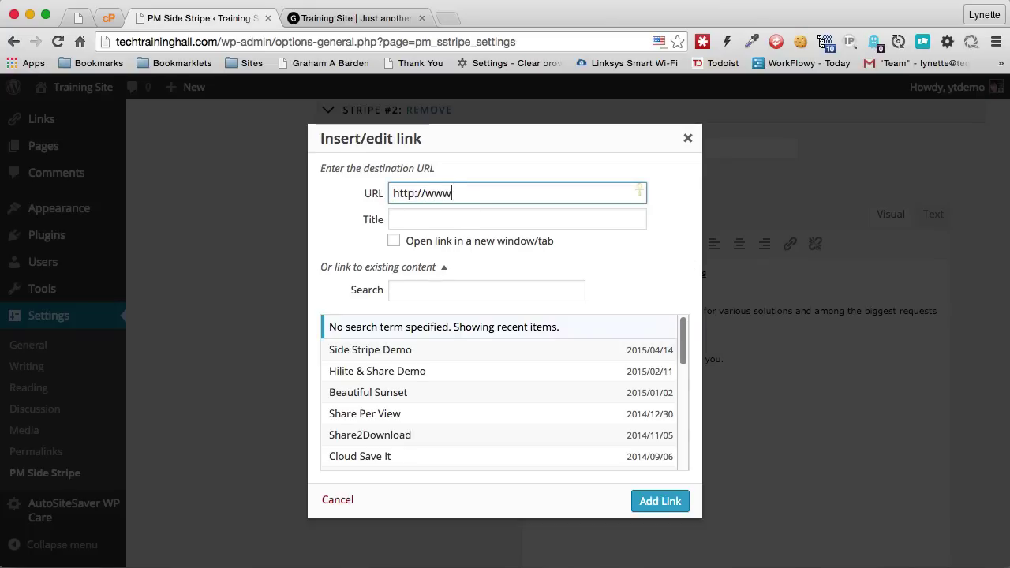
left_click(457, 241)
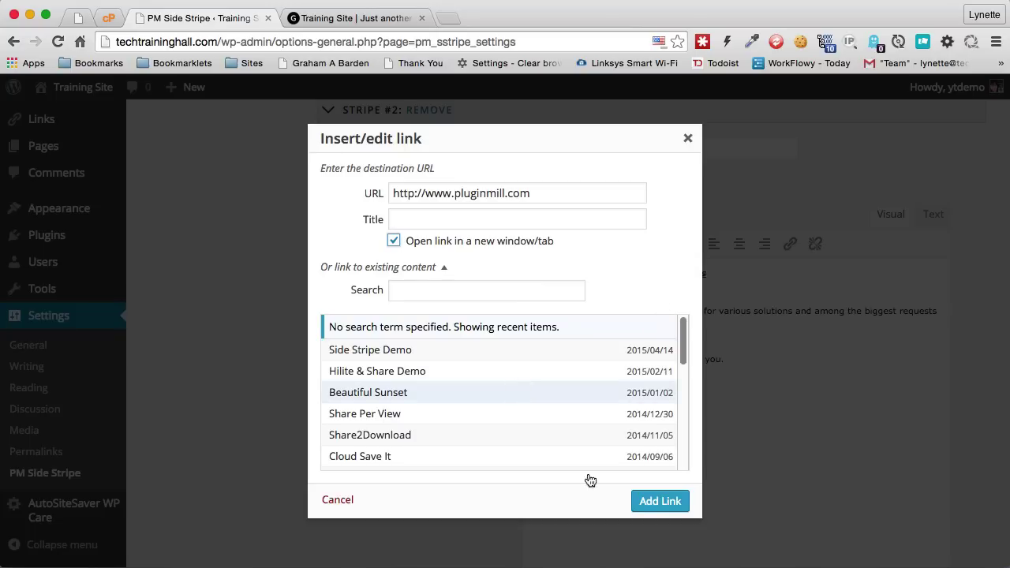
left_click(652, 501)
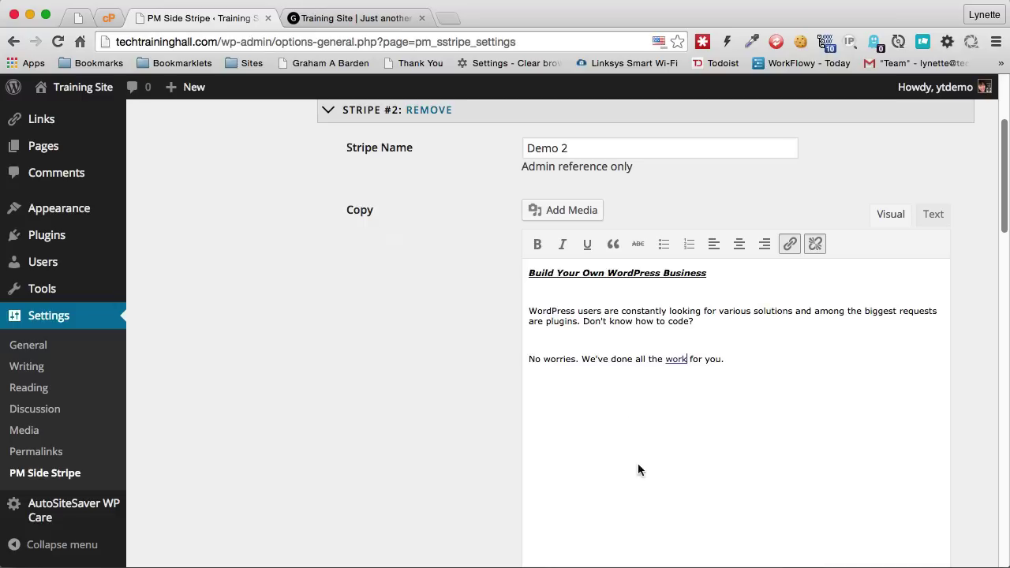
Step: Insert the image stamp-4.png from the media library on a new line below the last sentence
left_click(760, 359)
key("Return")
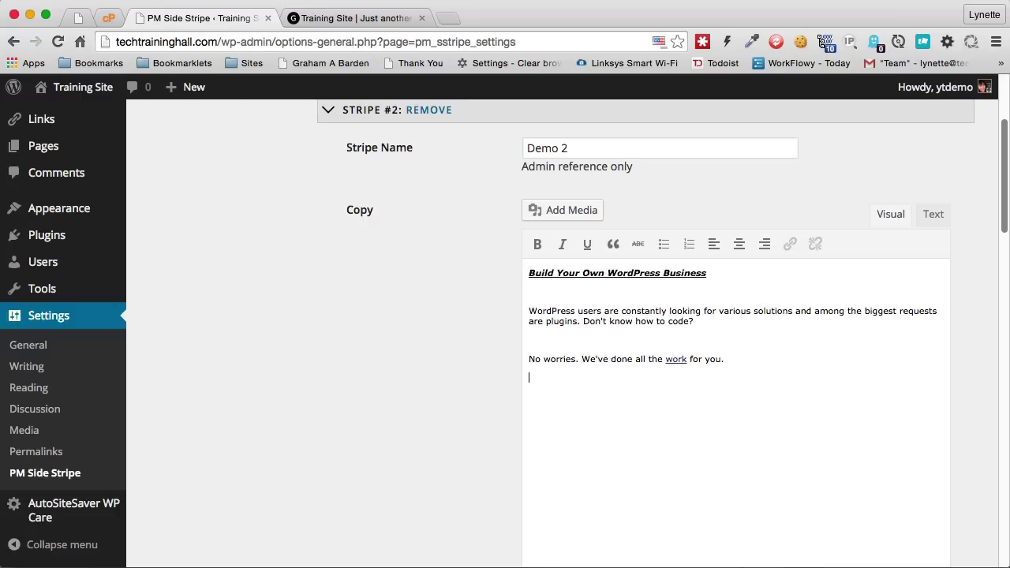
left_click(588, 221)
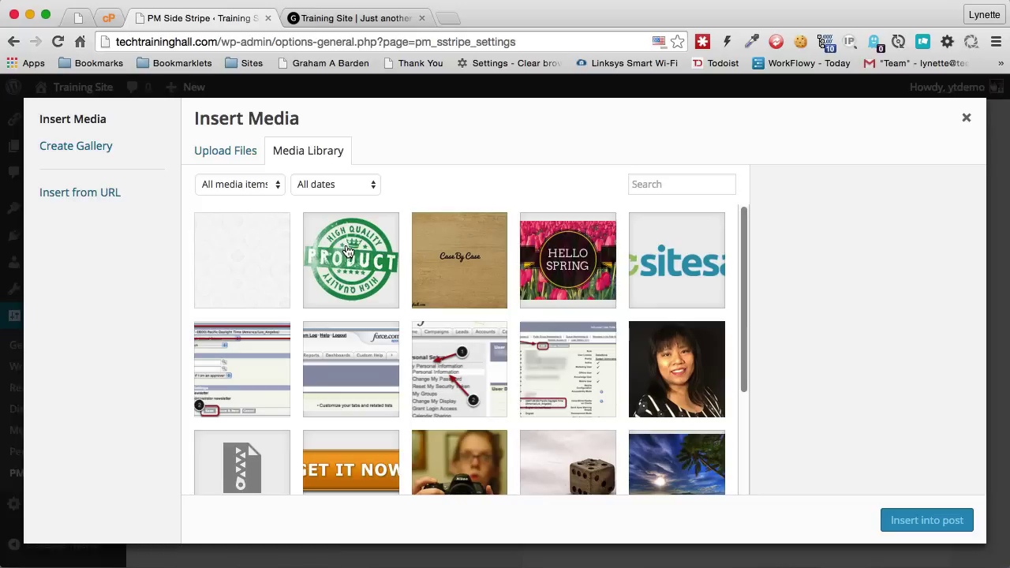
left_click(345, 250)
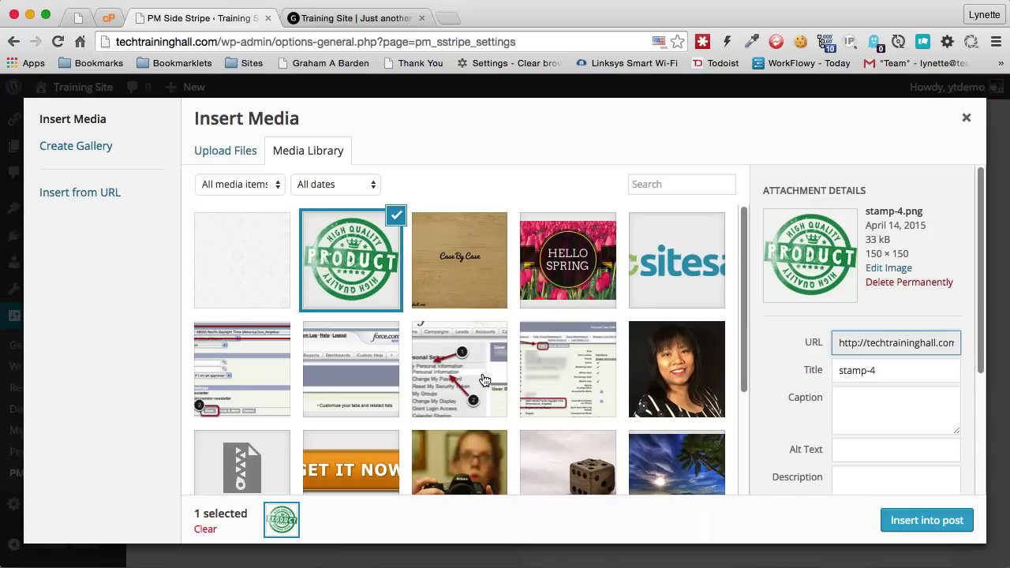
left_click(927, 520)
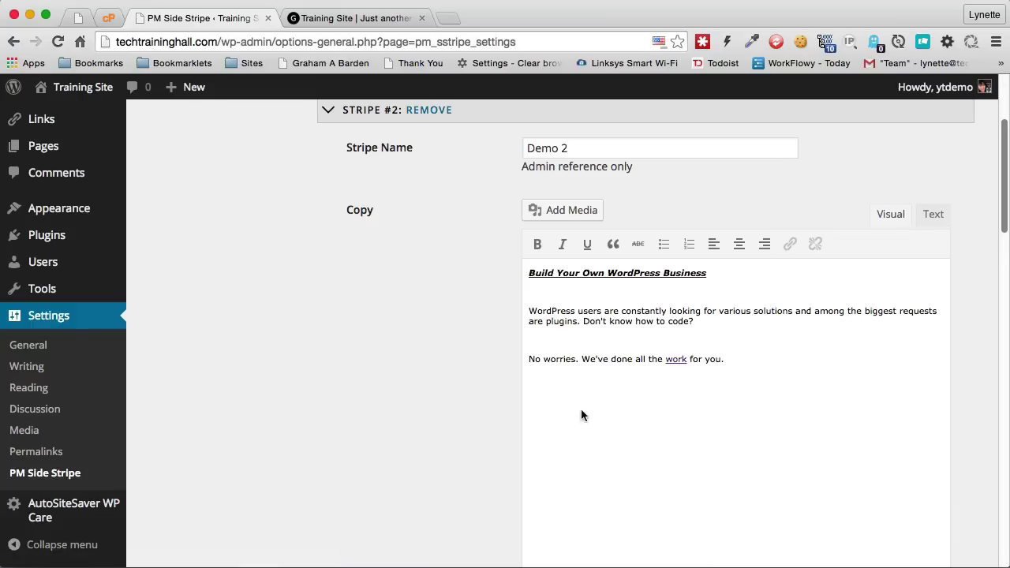
Step: Set the second stripe's text color to black (#000000) and its location to Left
scroll(458, 395, "down", 6)
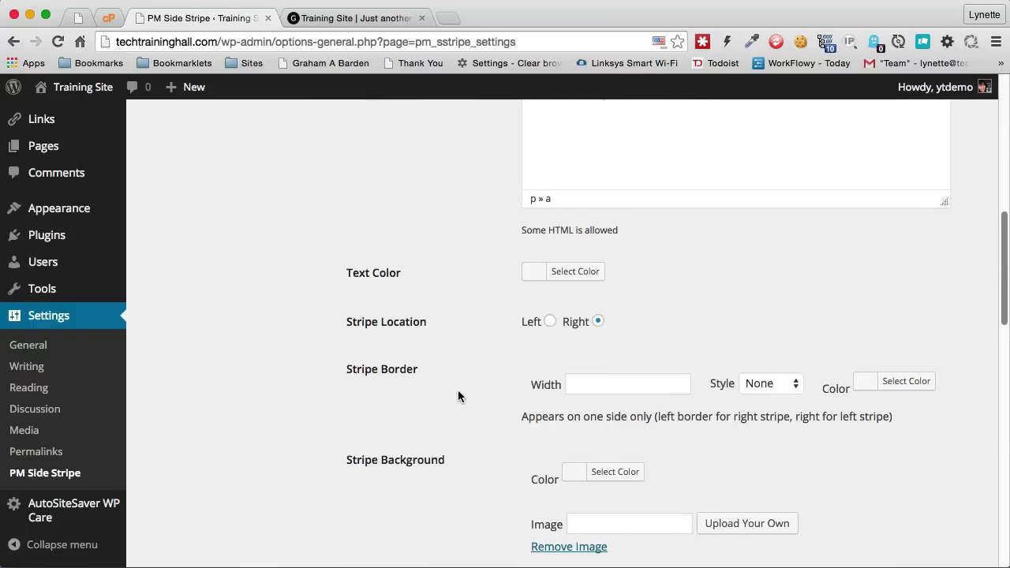
scroll(457, 395, "down", 3)
left_click(579, 152)
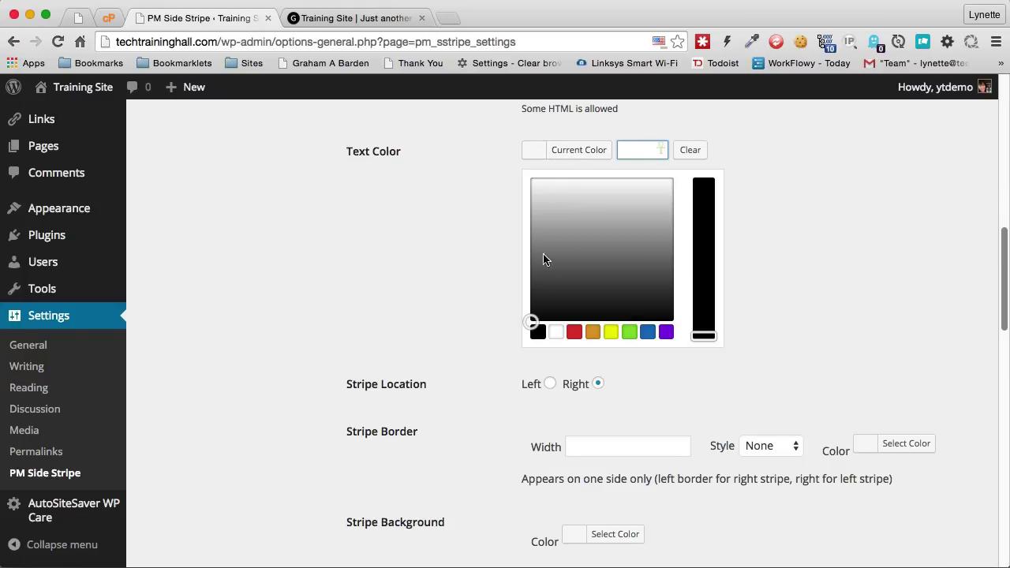
left_click(540, 334)
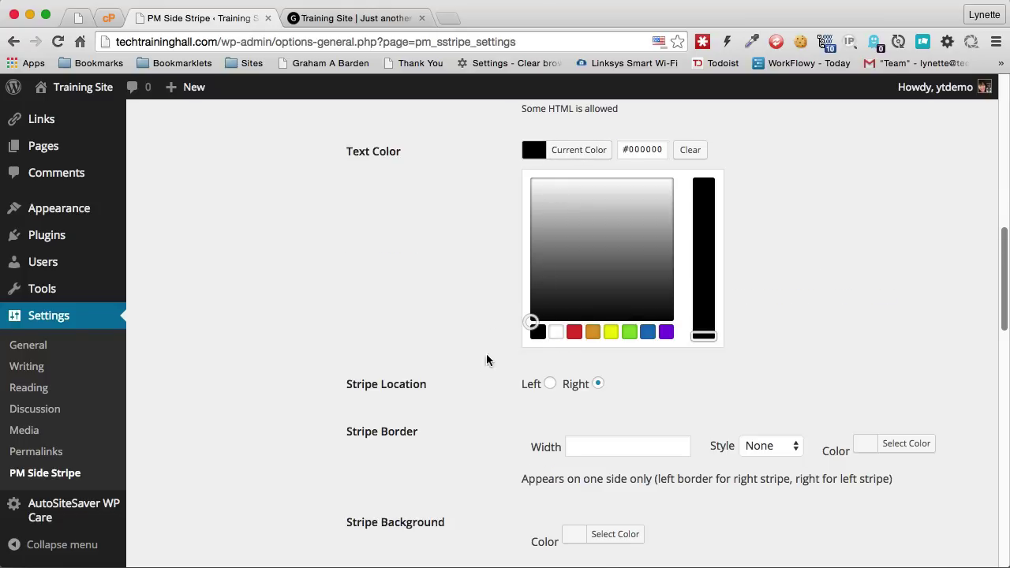
left_click(444, 352)
left_click(538, 204)
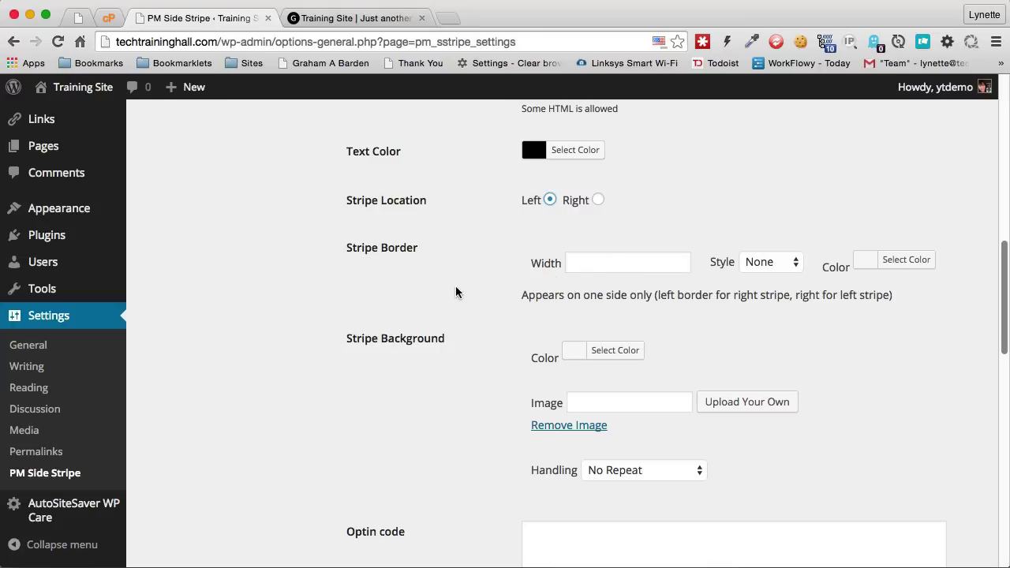
Step: Set the stripe's background image to confectionary.png from the media library
scroll(461, 292, "down", 3)
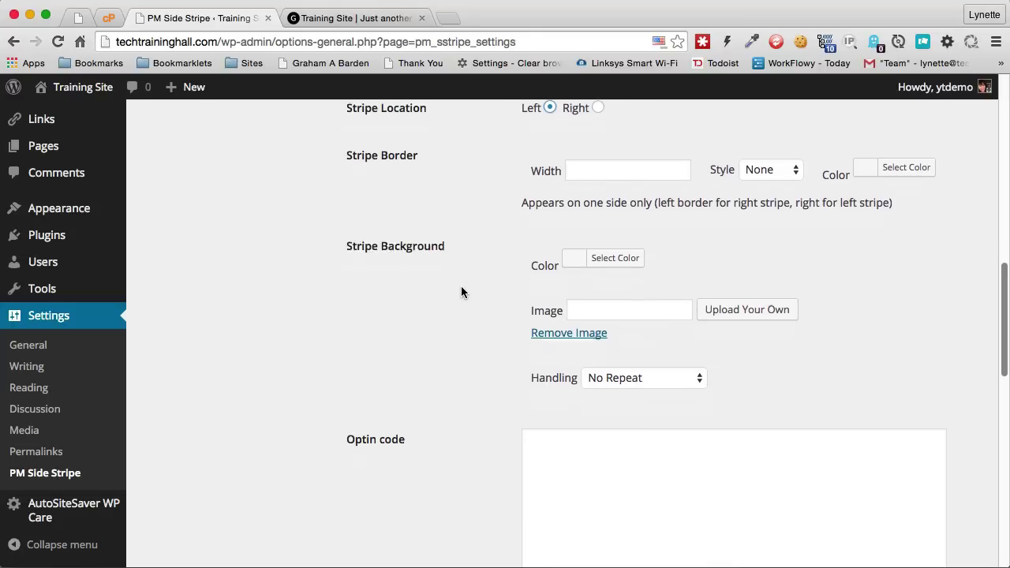
scroll(462, 289, "down", 1)
scroll(469, 284, "down", 1)
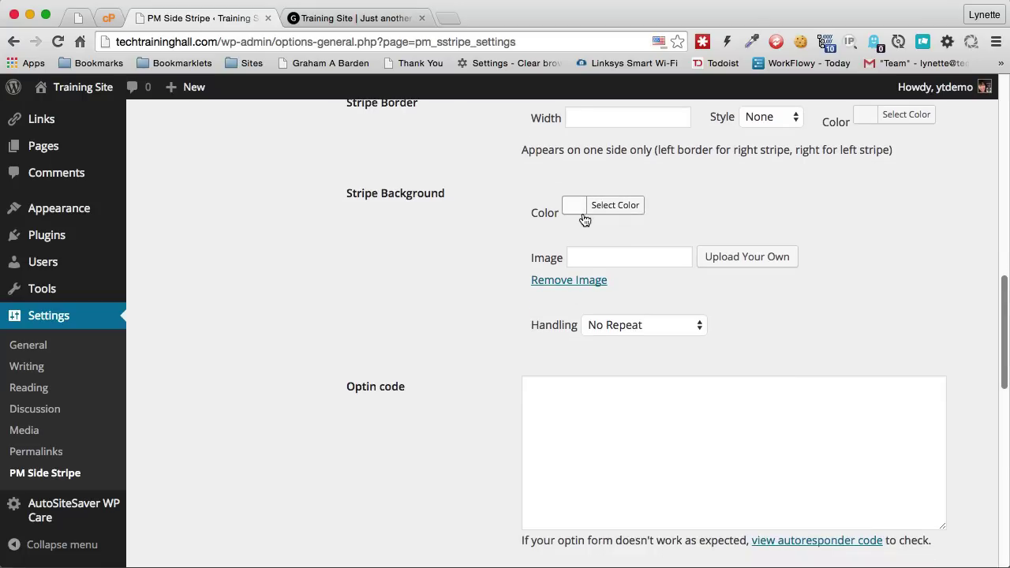
left_click(736, 261)
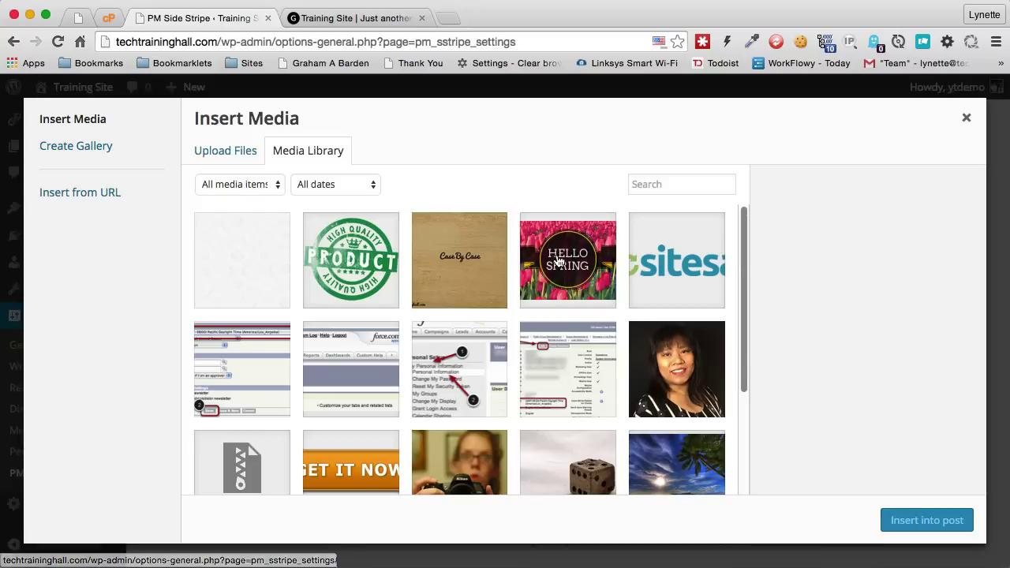
left_click(230, 252)
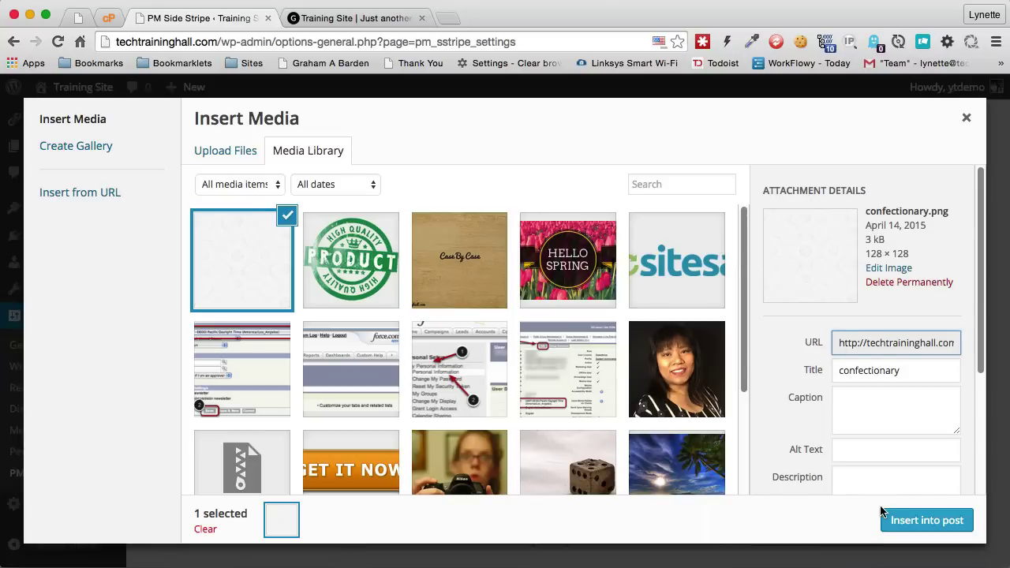
left_click(907, 521)
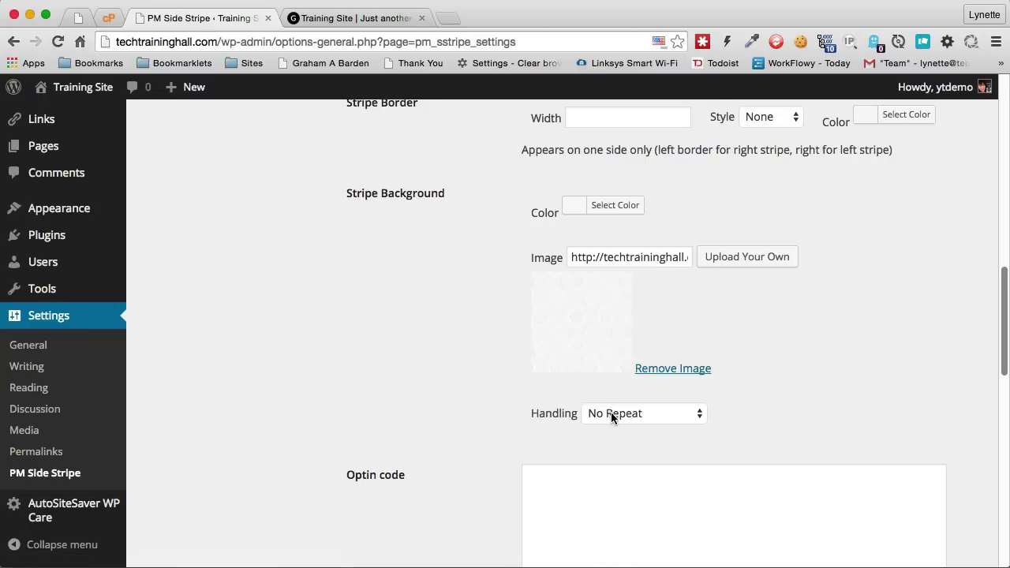
Step: Set the stripe's background image handling to Repeat and paste the HTML form code from the clipboard history as the optin code
left_click(611, 412)
left_click(612, 428)
scroll(408, 352, "down", 5)
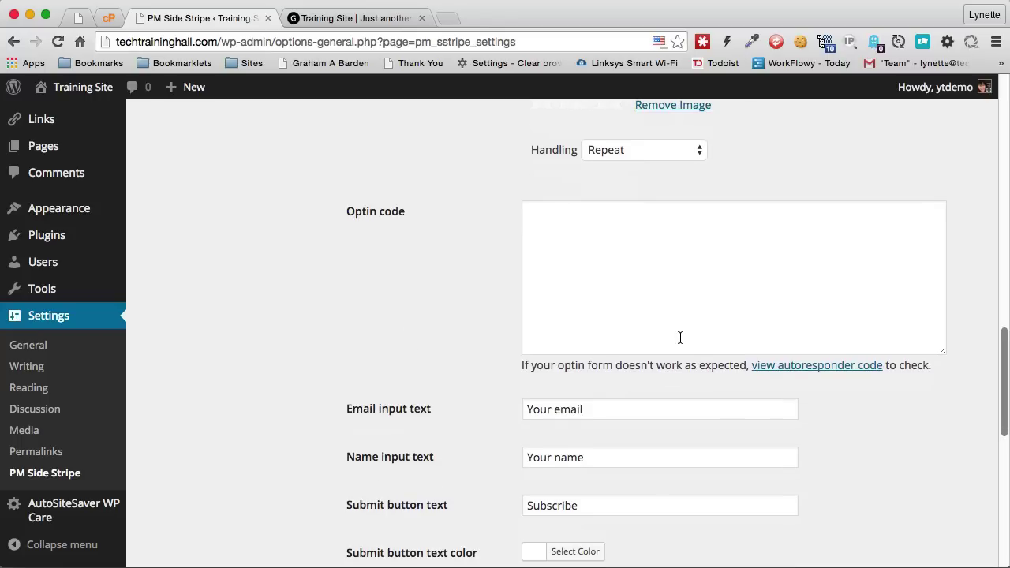
left_click(679, 304)
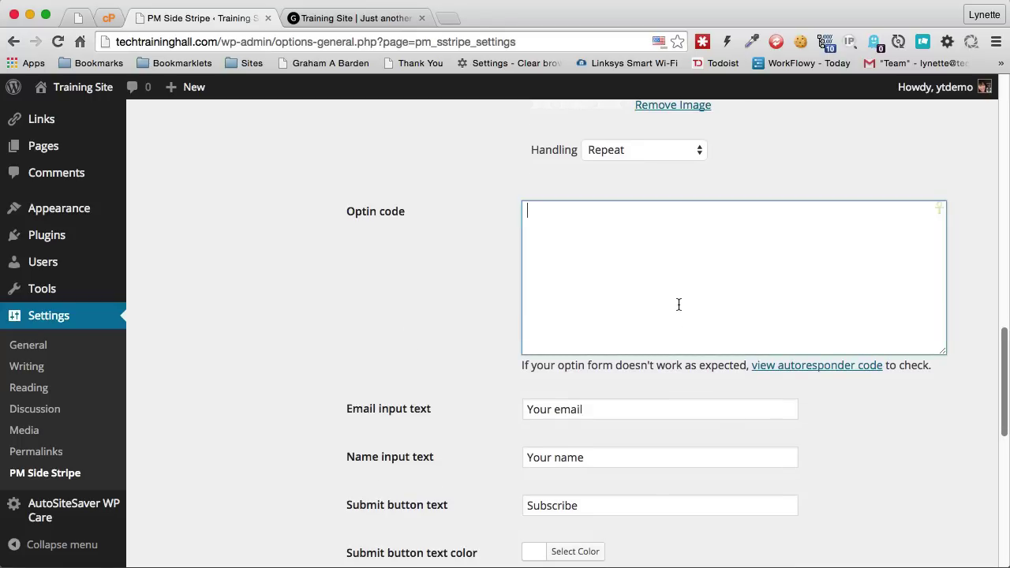
key("super+shift+v")
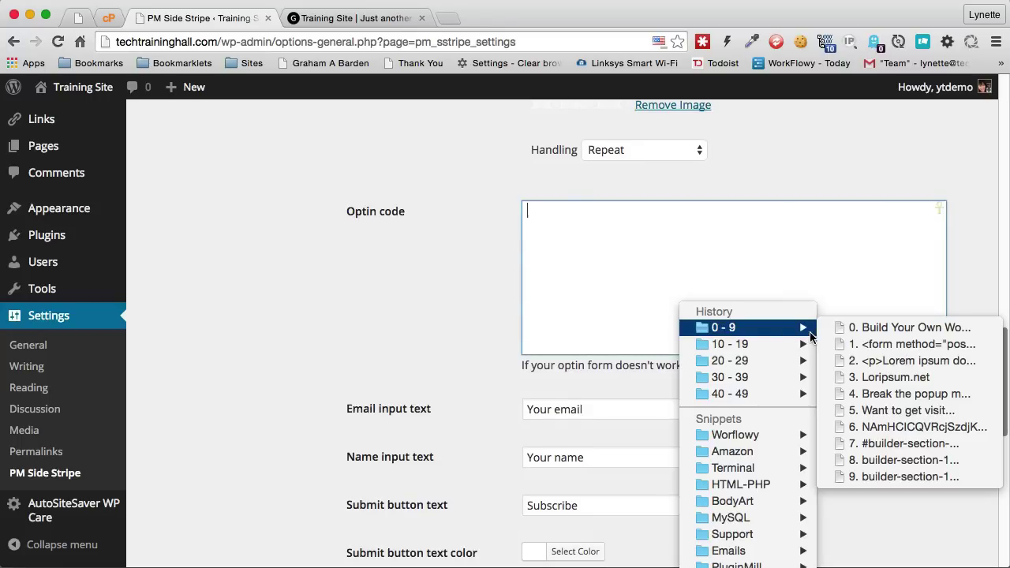
mouse_move(789, 352)
mouse_move(811, 327)
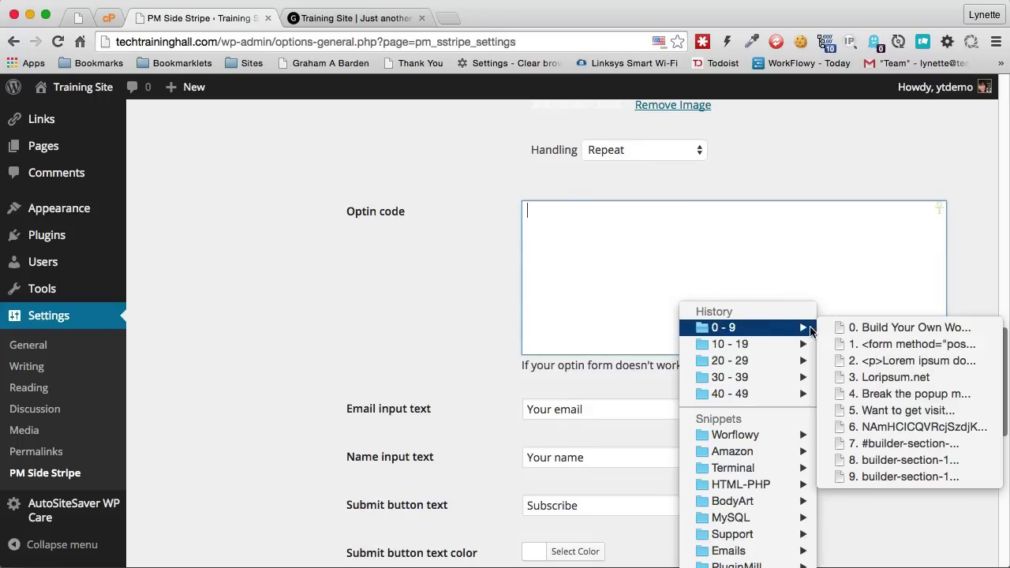
left_click(875, 345)
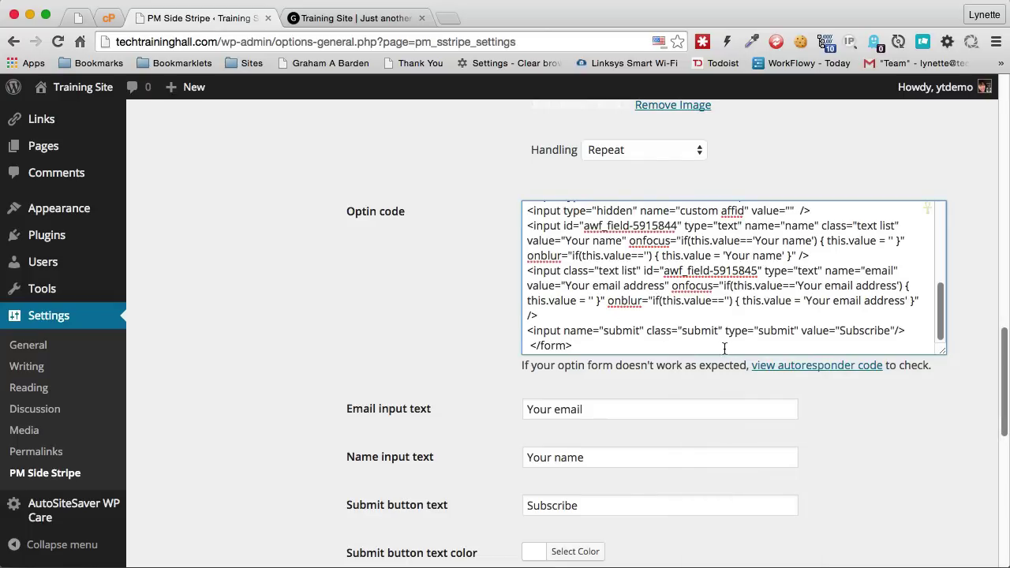
Step: Set the optin form's email input text to "Email", name input text to "Name" and submit button text to "Get It"
left_click(659, 416)
key("super+a")
type("Email")
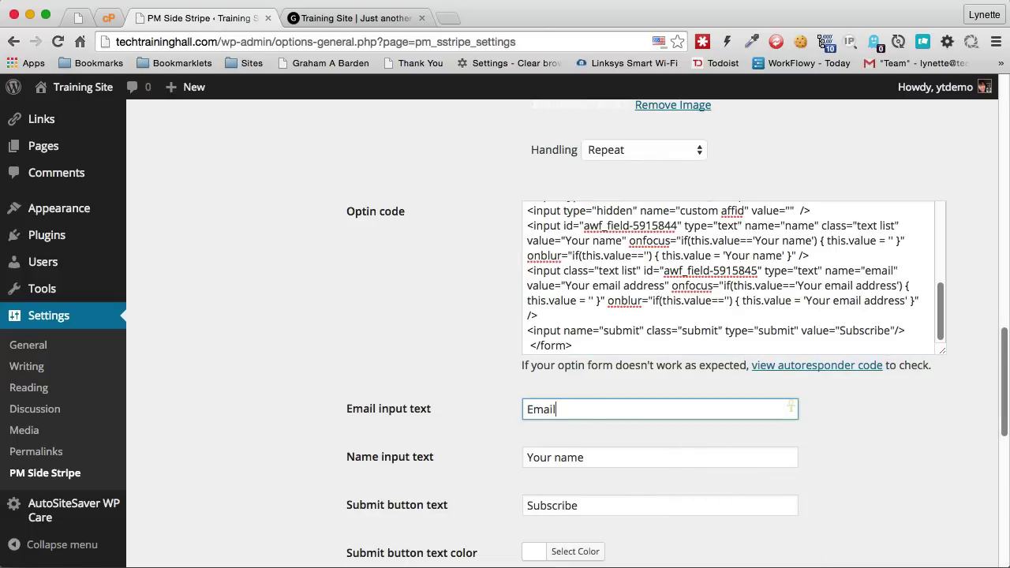
key("Tab")
type("Name")
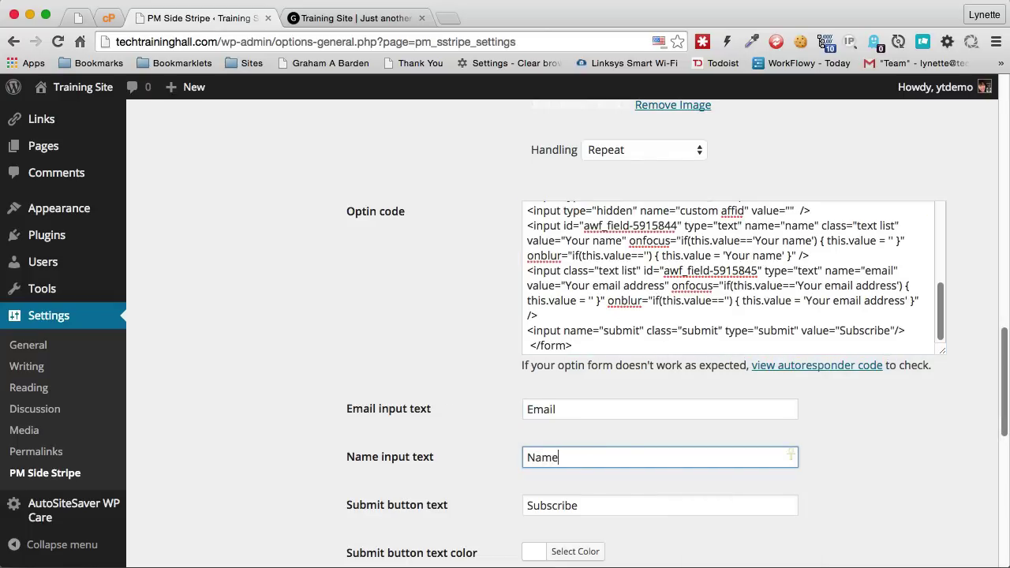
key("Tab")
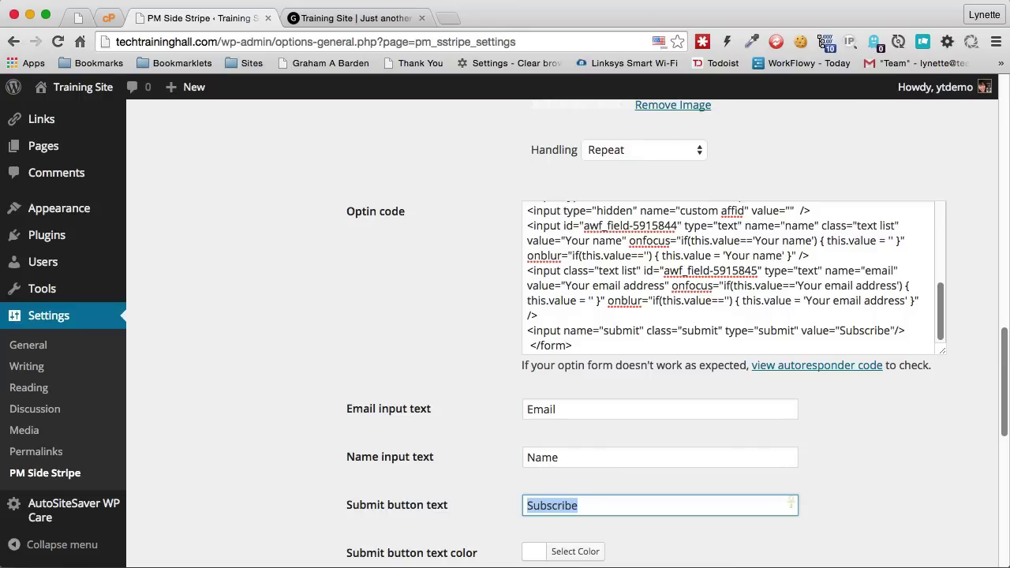
type("Get It")
scroll(587, 367, "down", 5)
left_click(579, 307)
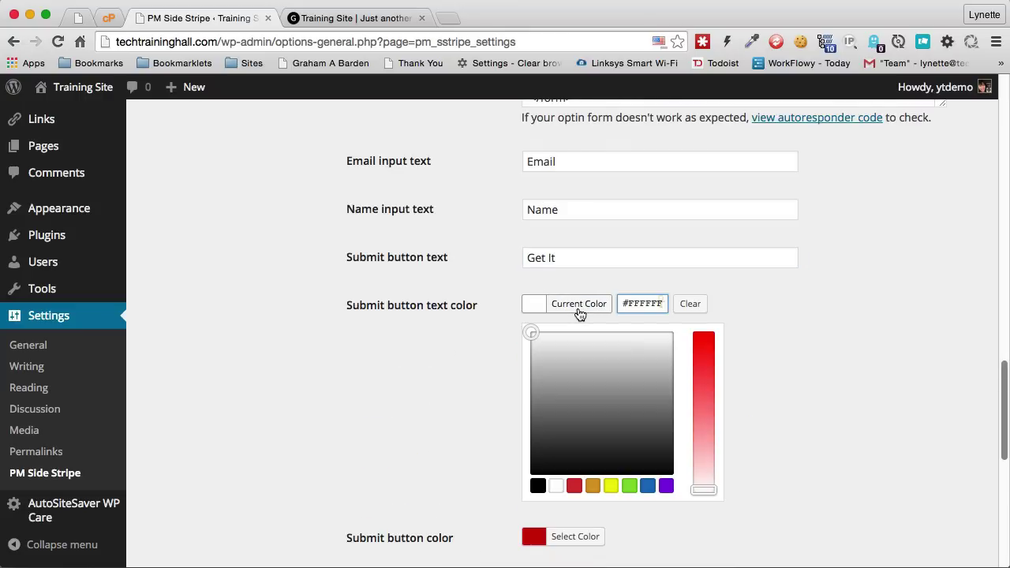
left_click(461, 317)
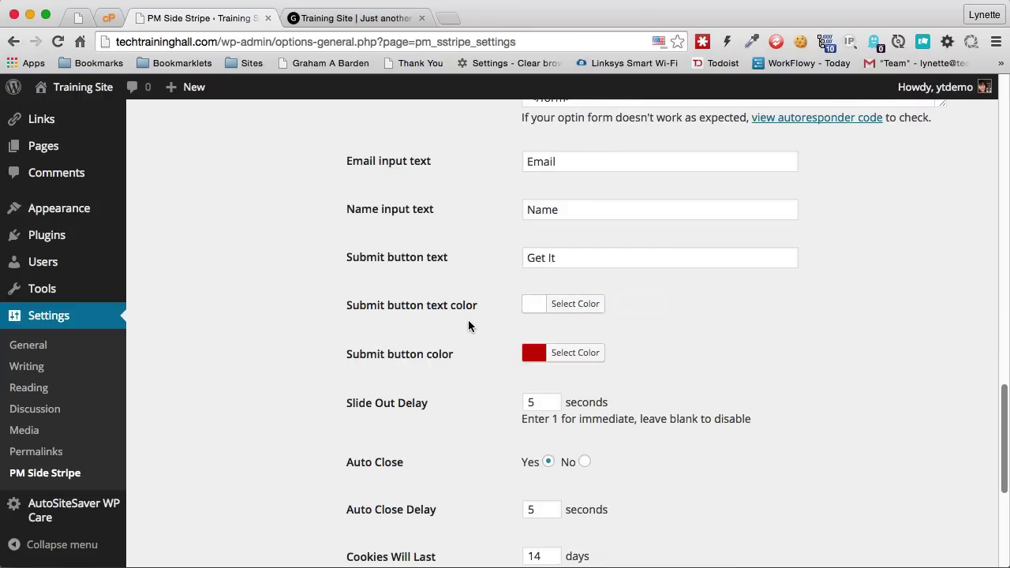
left_click(591, 356)
left_click(590, 356)
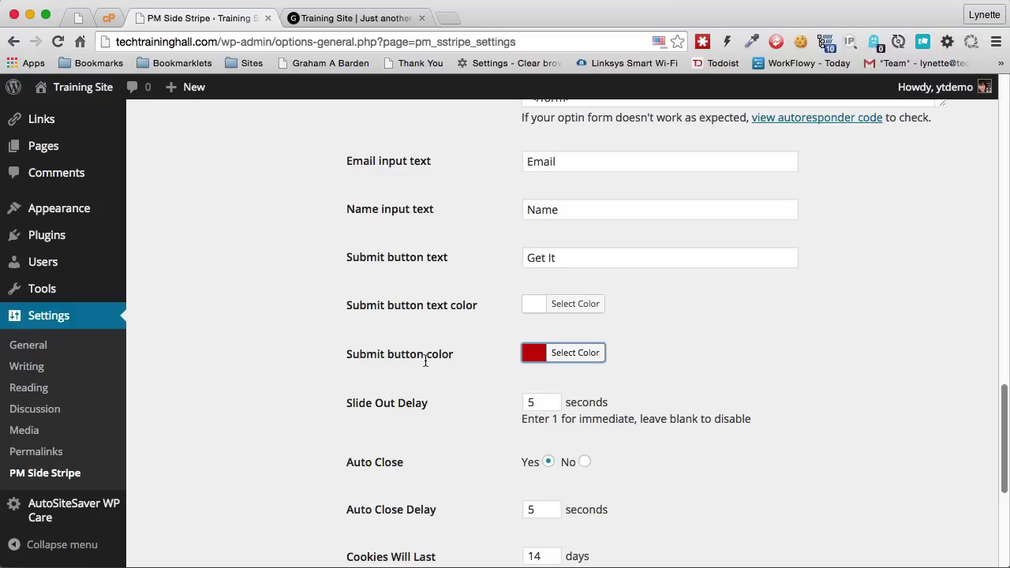
Step: Set the slide out delay to 1 second and turn auto close off for the second stripe
scroll(439, 359, "down", 3)
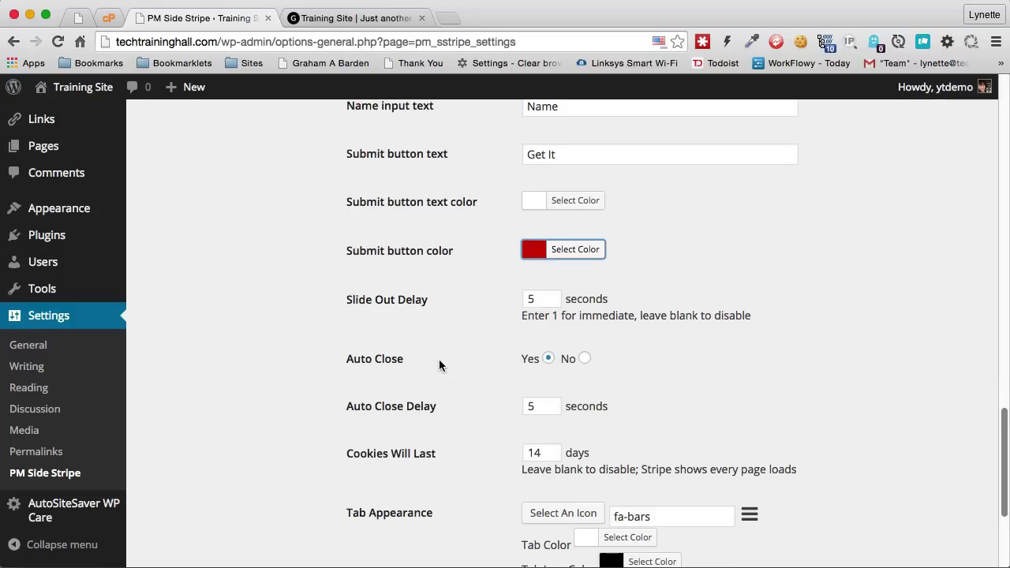
double_click(534, 297)
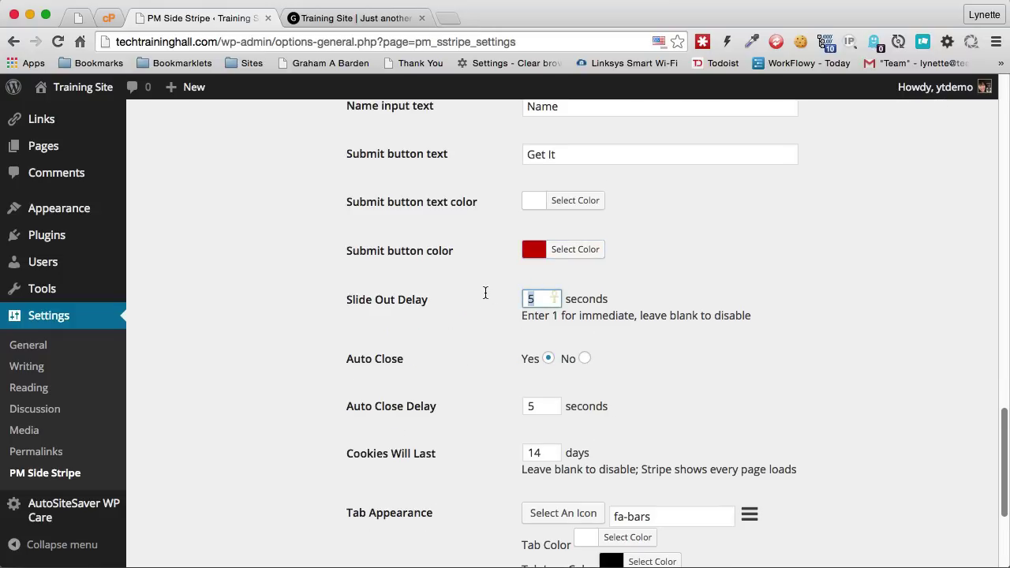
type("1")
left_click(569, 360)
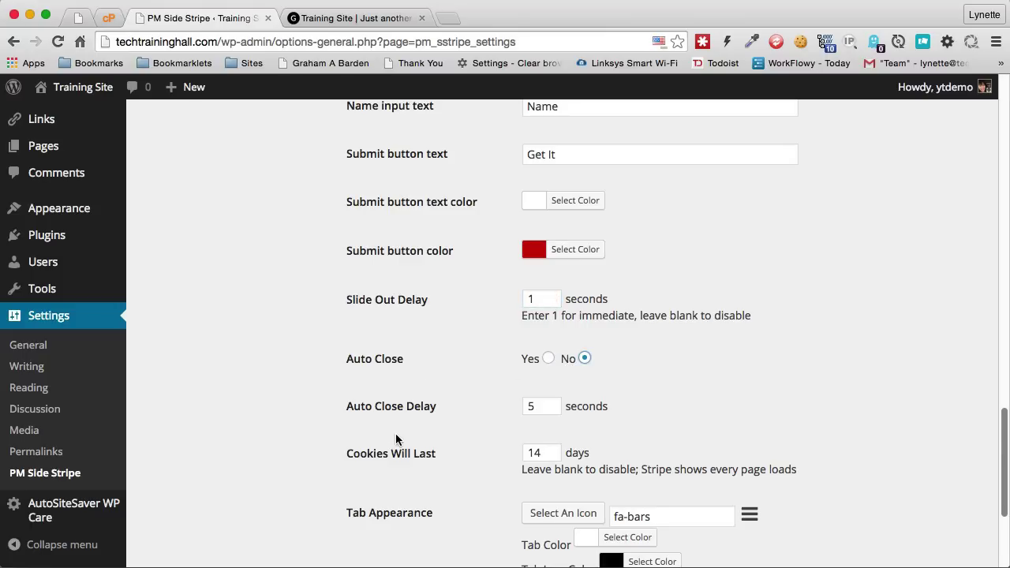
scroll(397, 438, "down", 3)
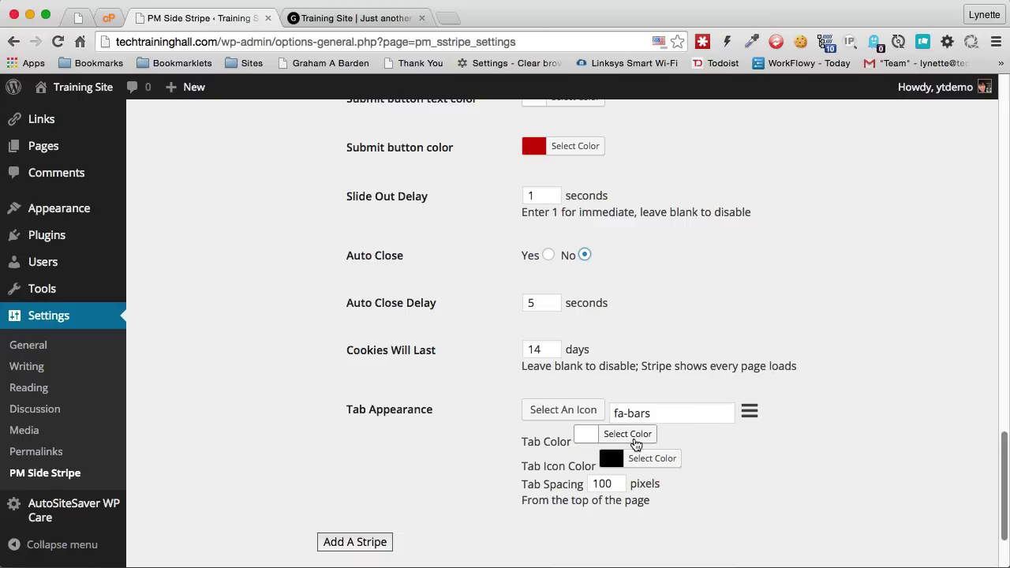
left_click(624, 458)
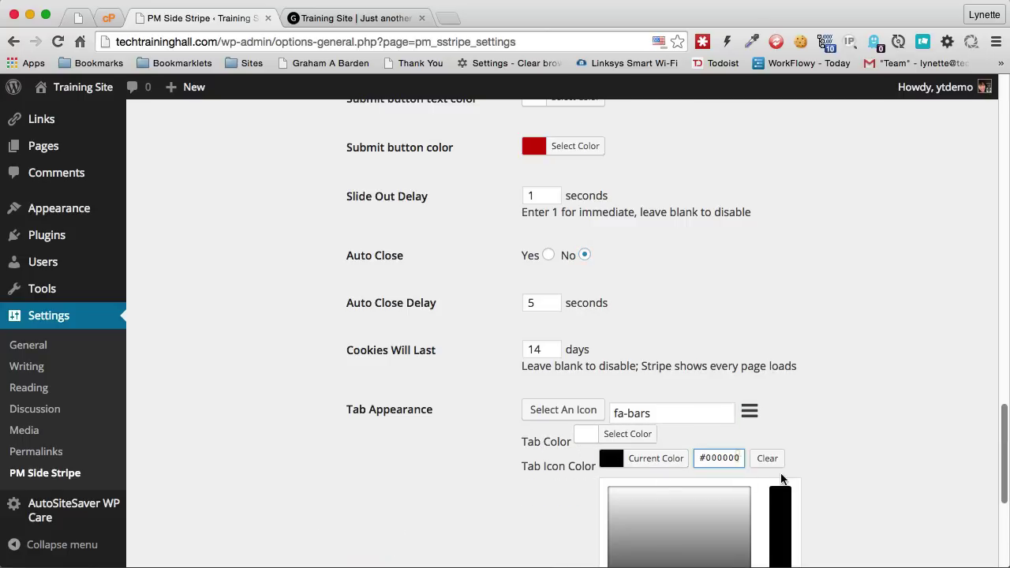
scroll(880, 439, "down", 5)
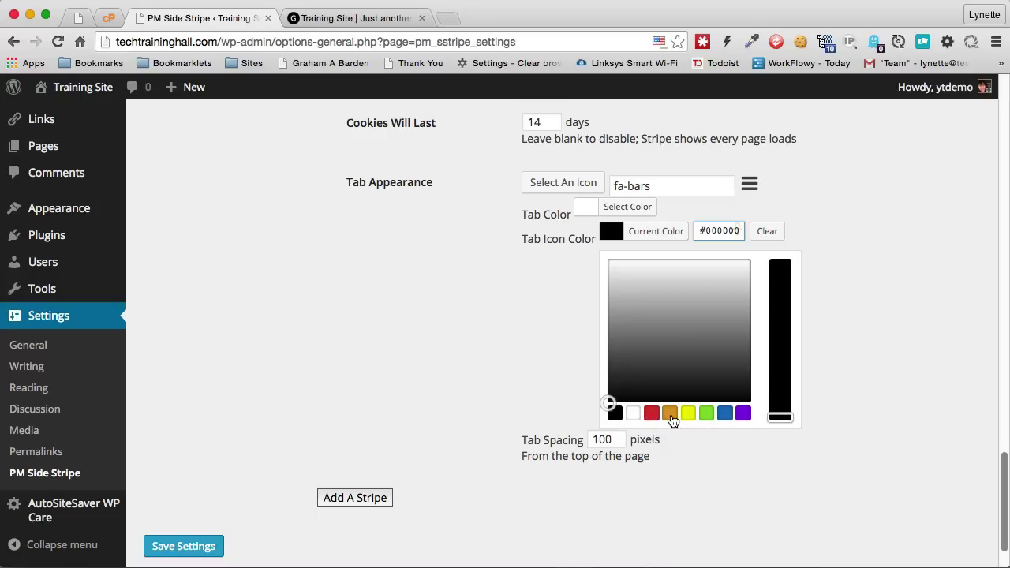
left_click(669, 413)
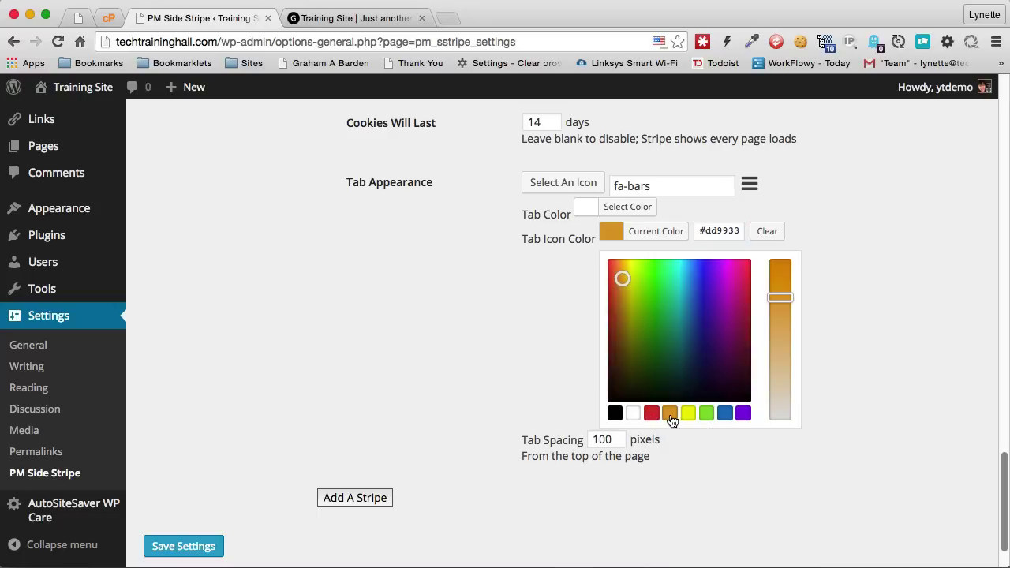
left_click(485, 355)
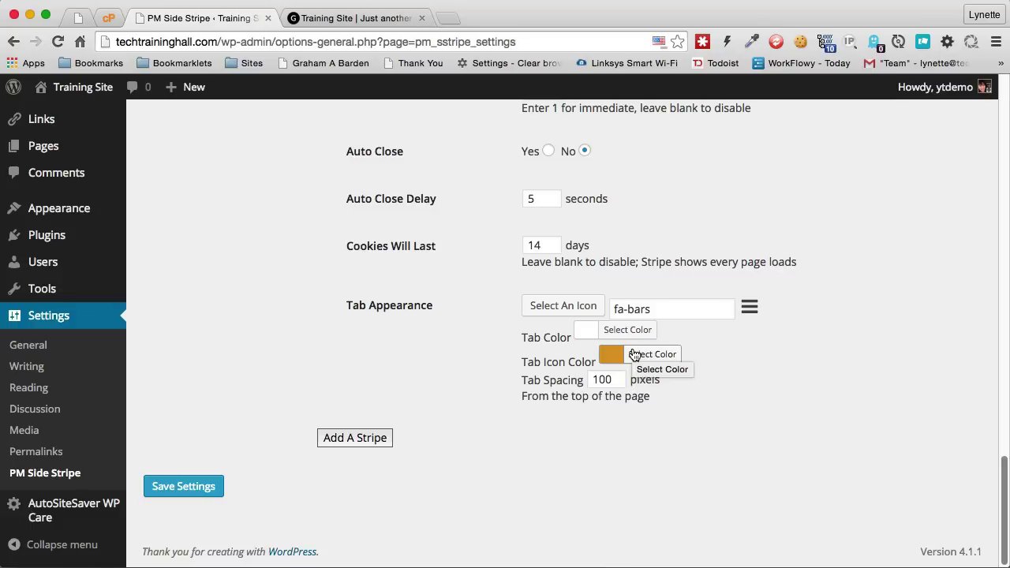
left_click(640, 354)
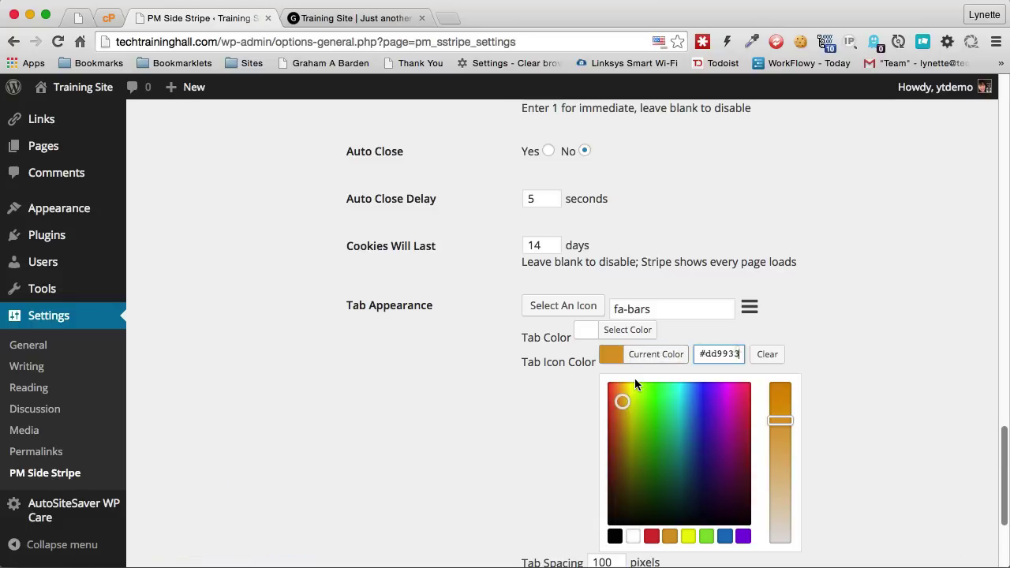
left_click(633, 537)
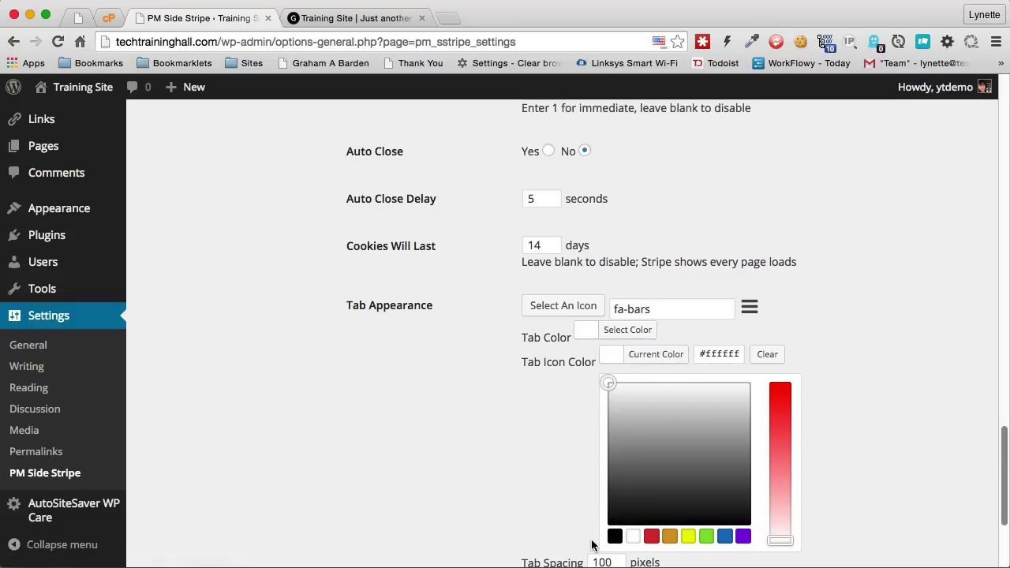
left_click(615, 536)
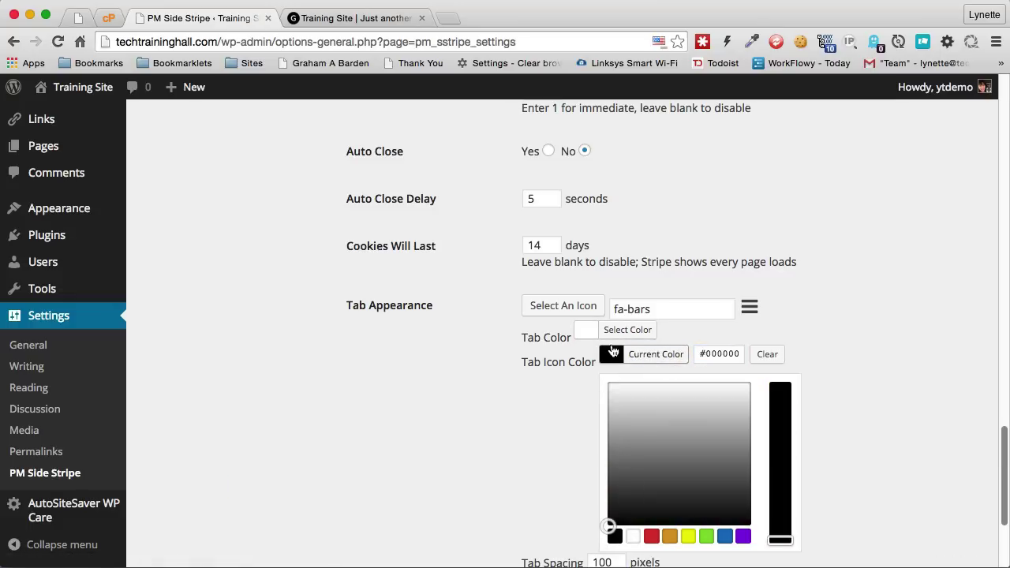
Step: Set the second stripe's tab color to the preset orange
left_click(615, 334)
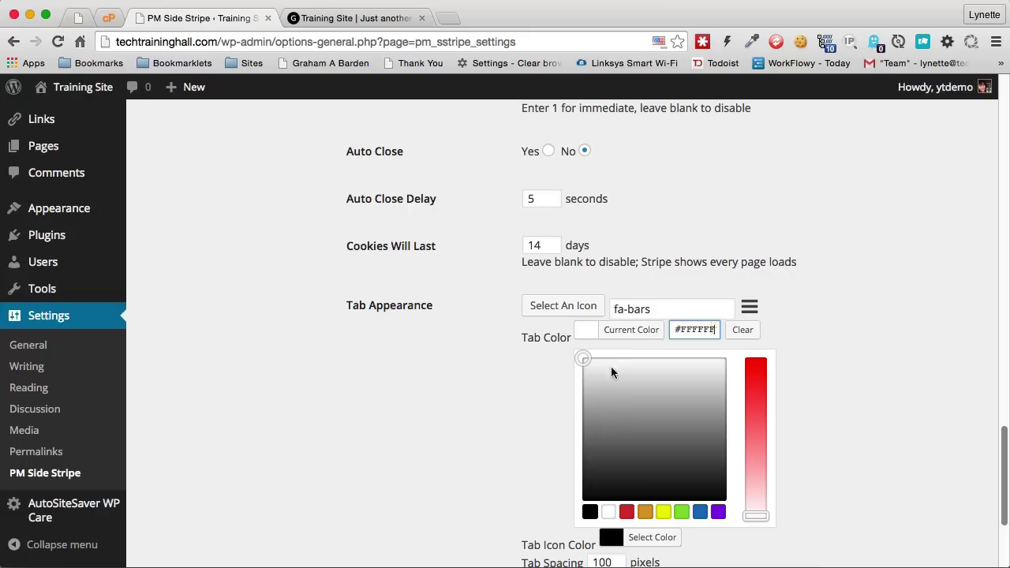
left_click(645, 512)
left_click(482, 479)
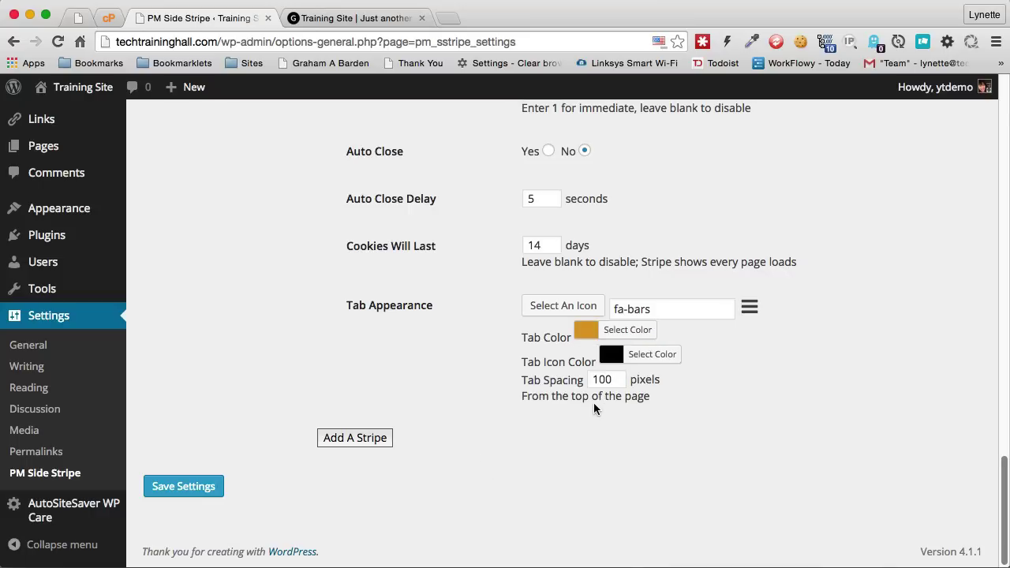
Step: Set the tab spacing to 200 pixels from the top of the page and save the stripe settings
left_click_drag(604, 379, 561, 385)
type("200")
left_click(456, 453)
left_click(190, 495)
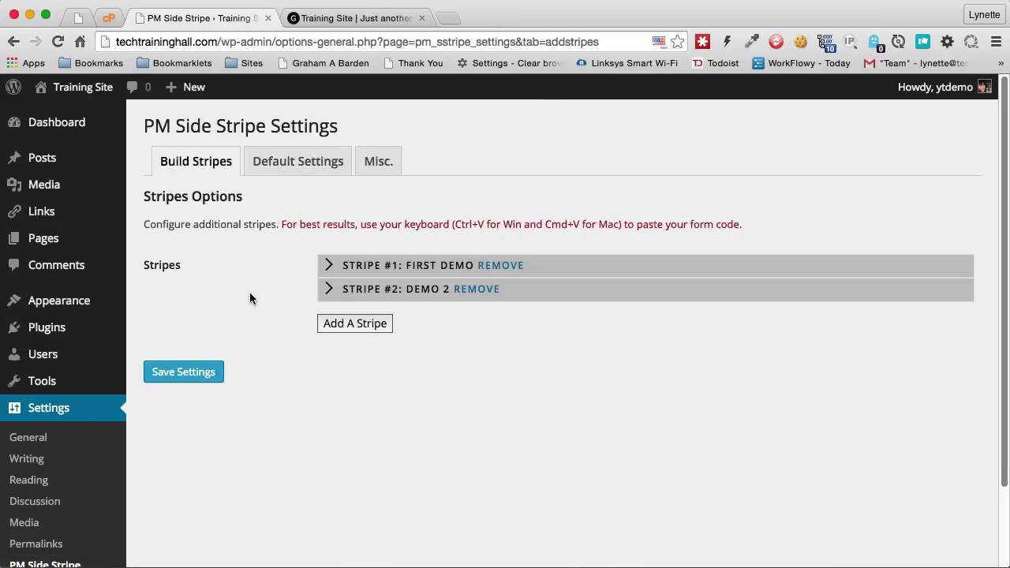
Step: In the default settings, assign Demo 2 to posts, turn stripes on for all pages, and save
left_click(269, 165)
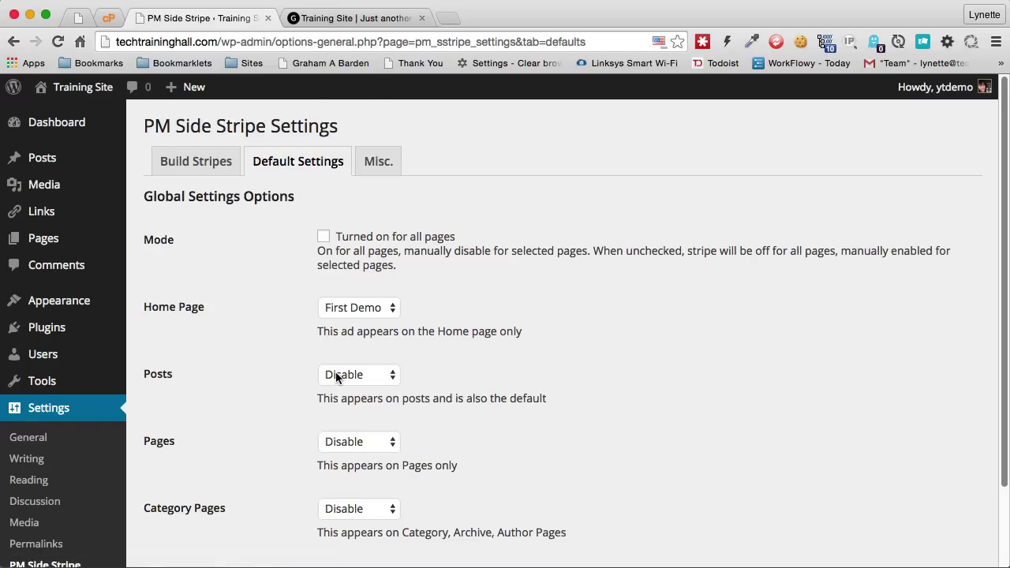
left_click(335, 376)
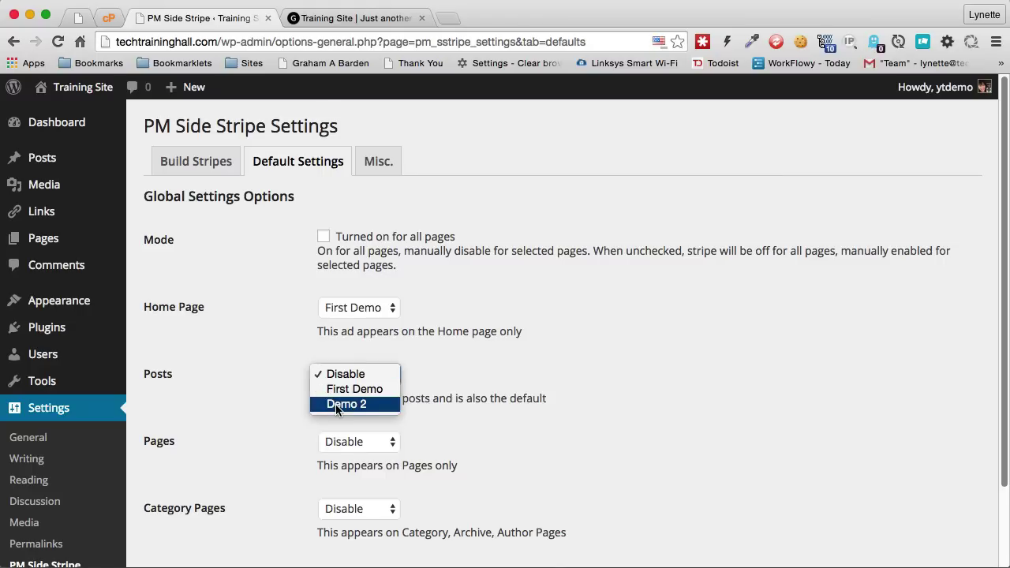
left_click(336, 404)
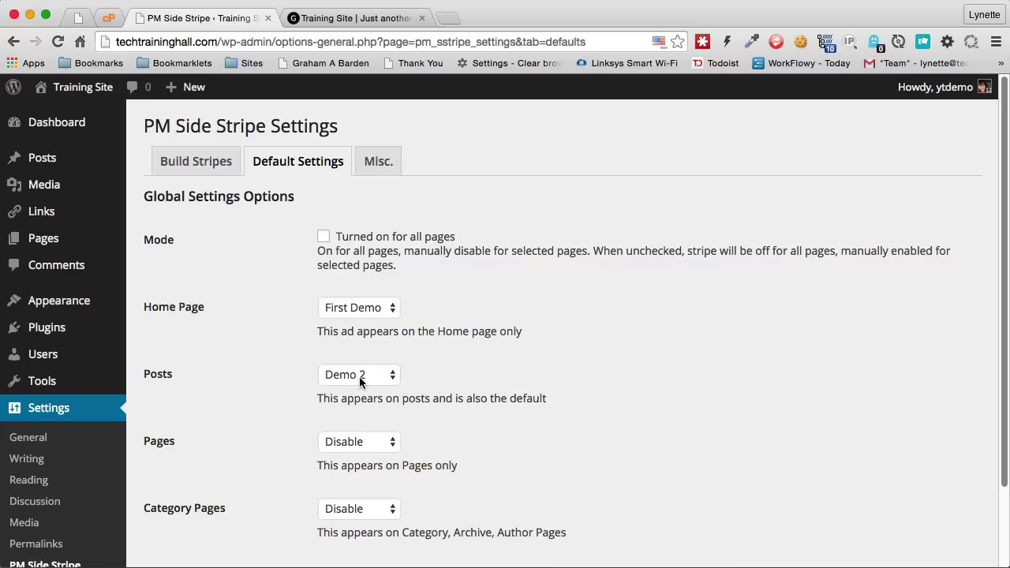
left_click(350, 237)
scroll(249, 382, "down", 1)
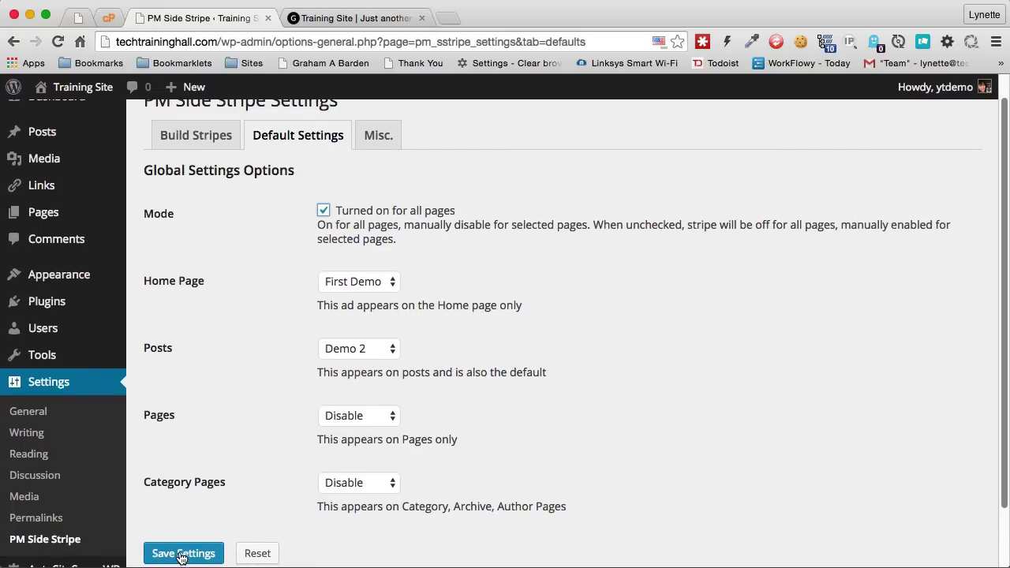
left_click(183, 554)
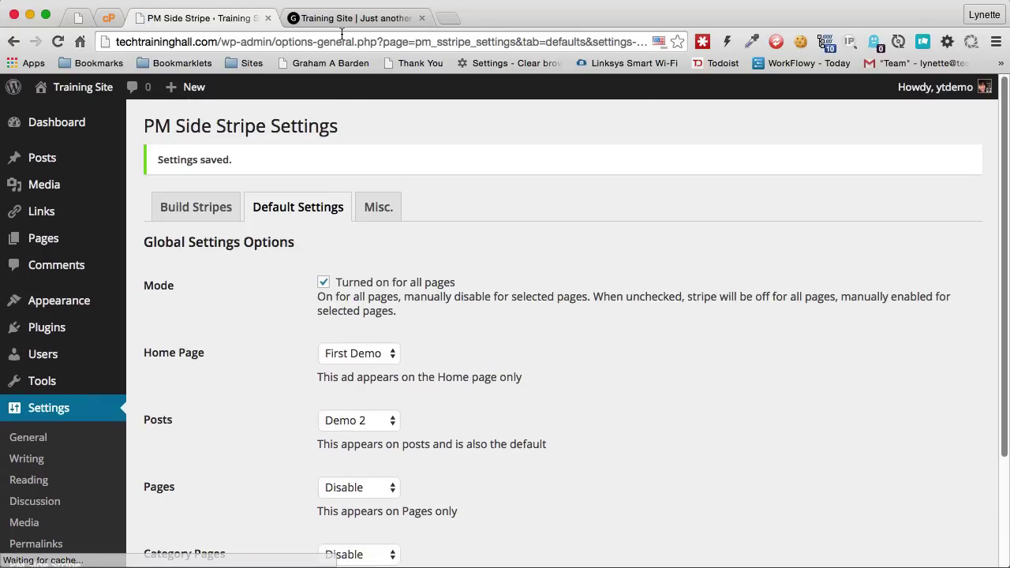
Step: Open the Side Stripe Demo post on the live site, examine the stripe's contents, and collapse the stripe with its tab
left_click(341, 20)
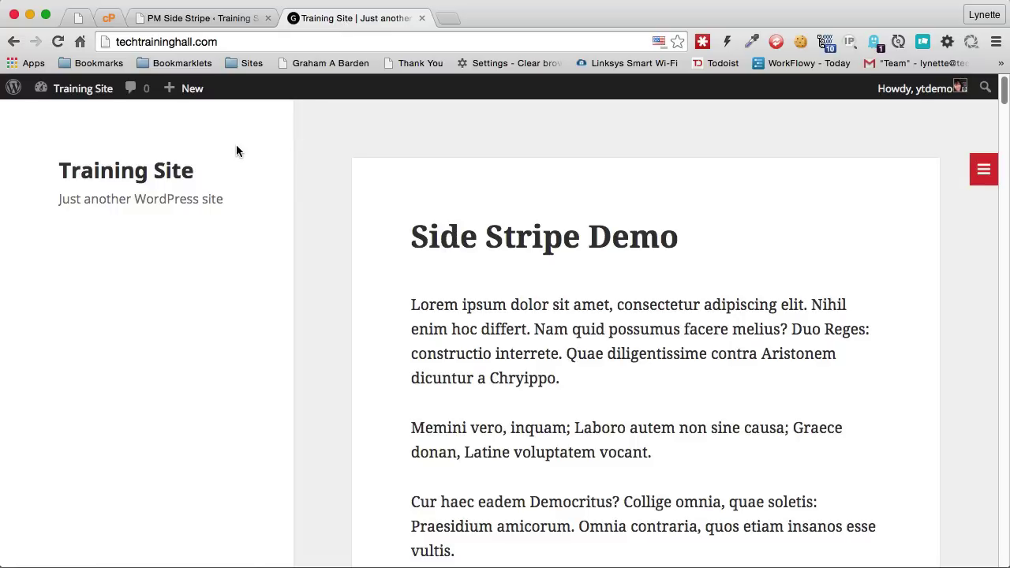
left_click(489, 241)
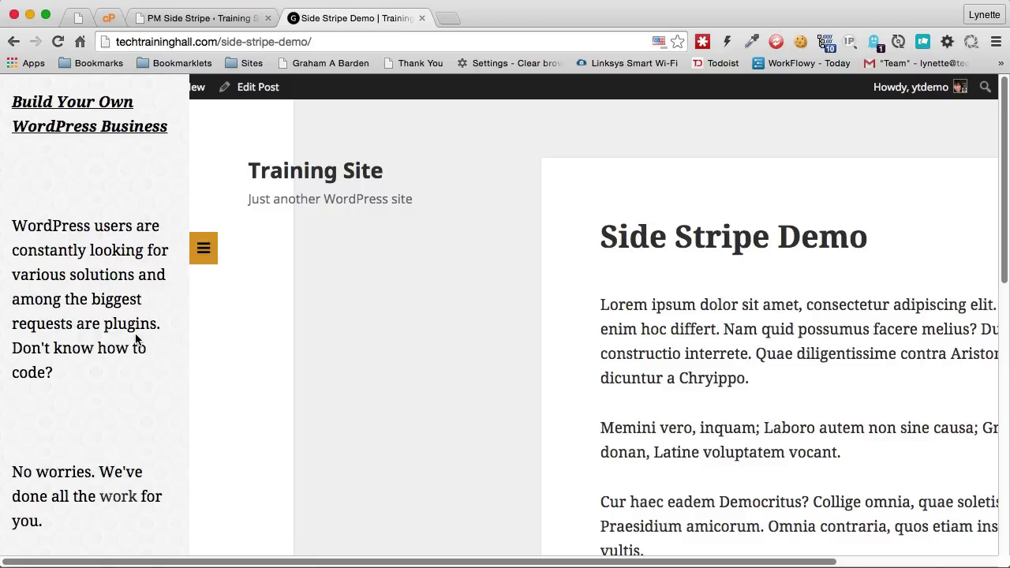
scroll(123, 367, "down", 3)
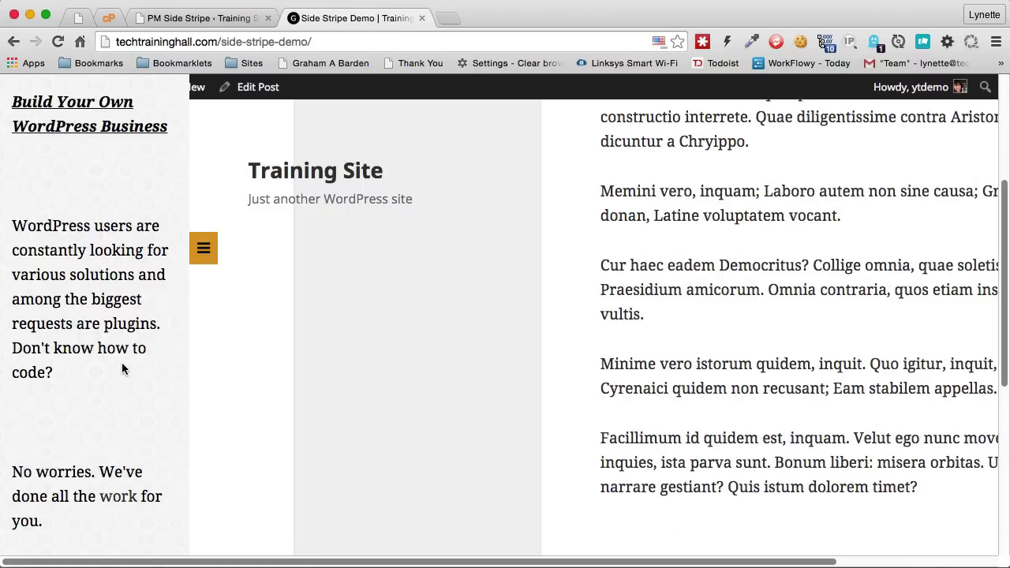
scroll(131, 363, "down", 5)
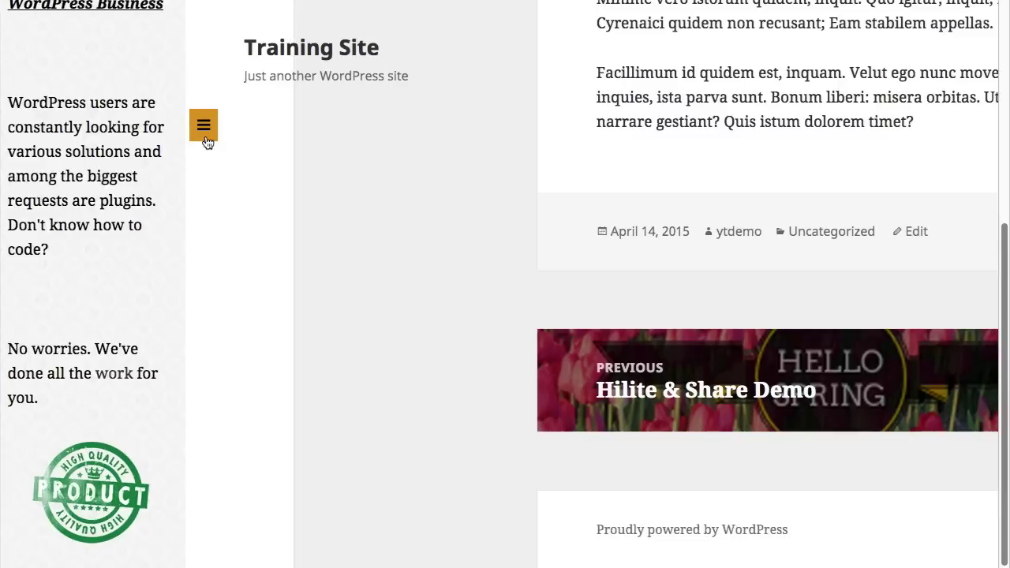
left_click(204, 126)
scroll(140, 144, "up", 5)
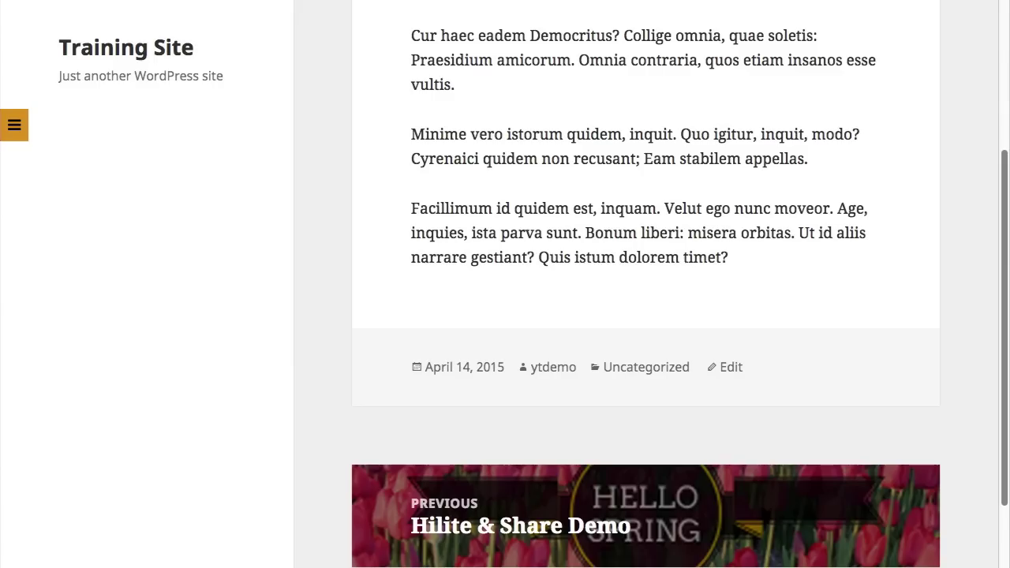
Step: In the plugin's default settings, turn off stripes for all pages, set Posts to Disable, and save
left_click(203, 19)
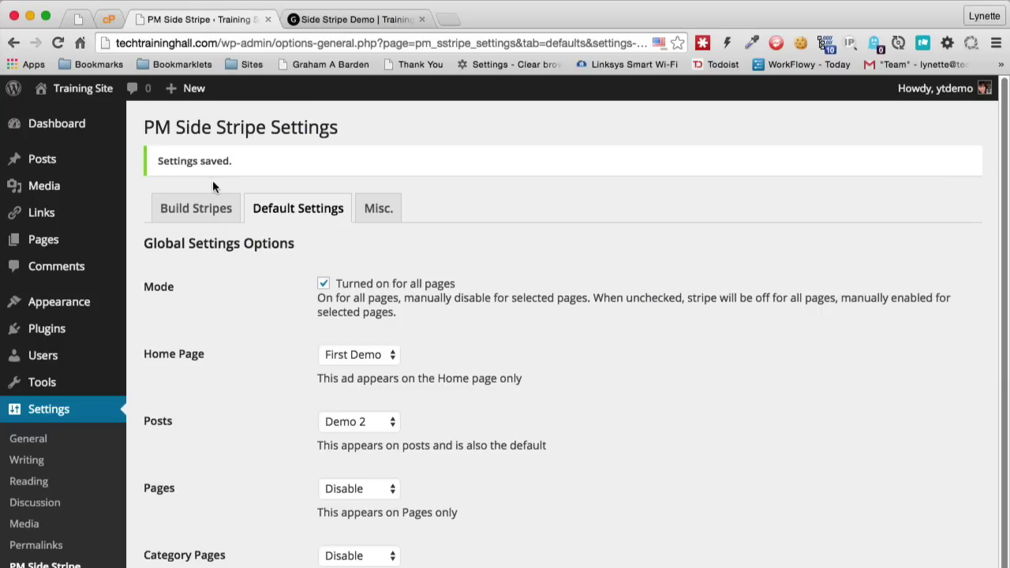
left_click(395, 292)
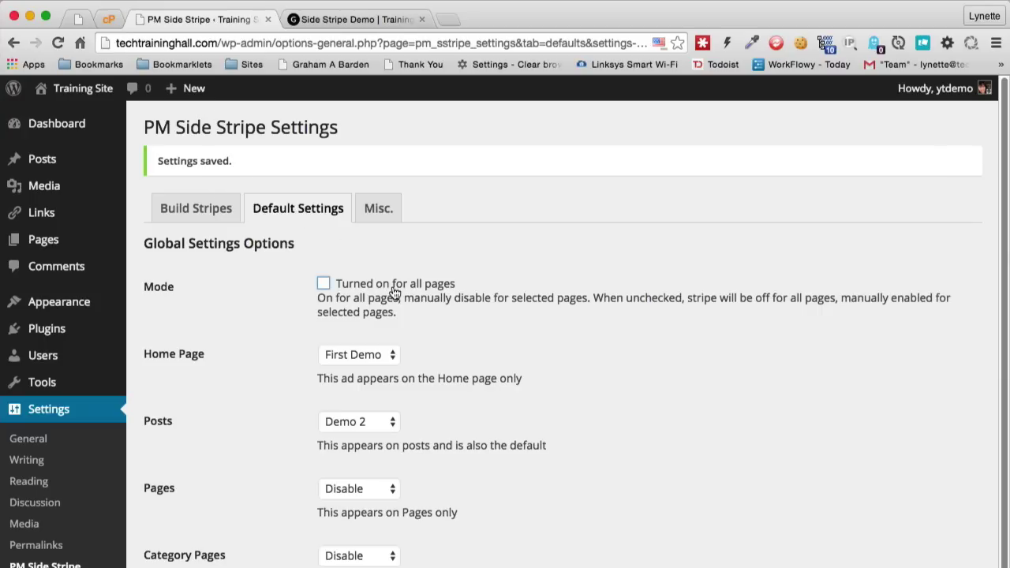
left_click(379, 423)
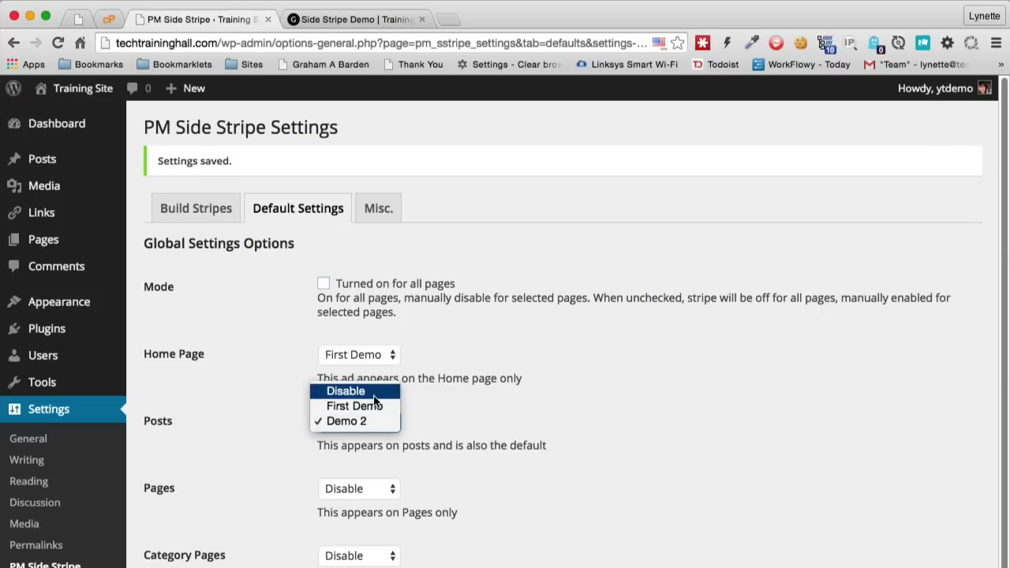
left_click(373, 396)
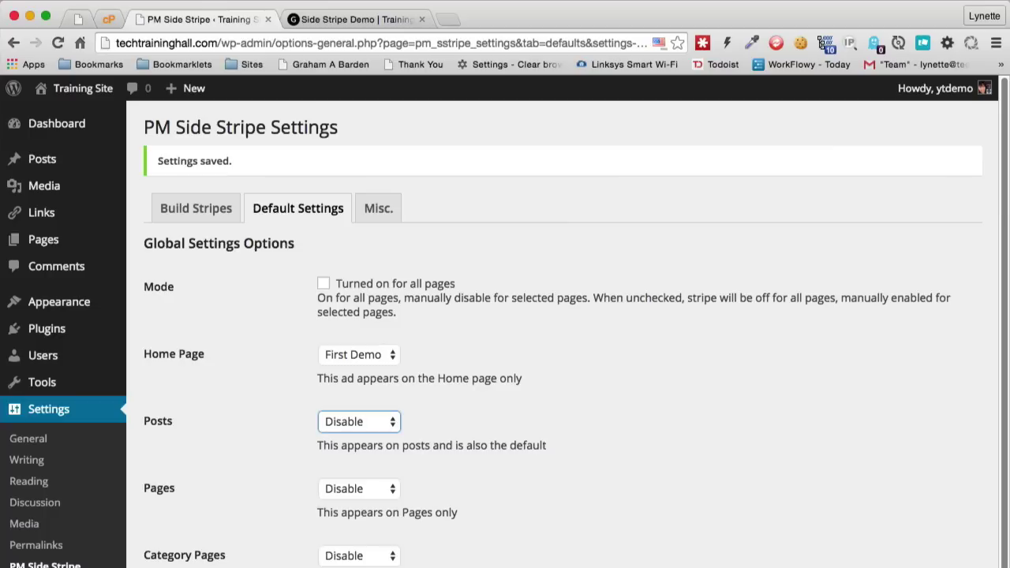
key("super+r")
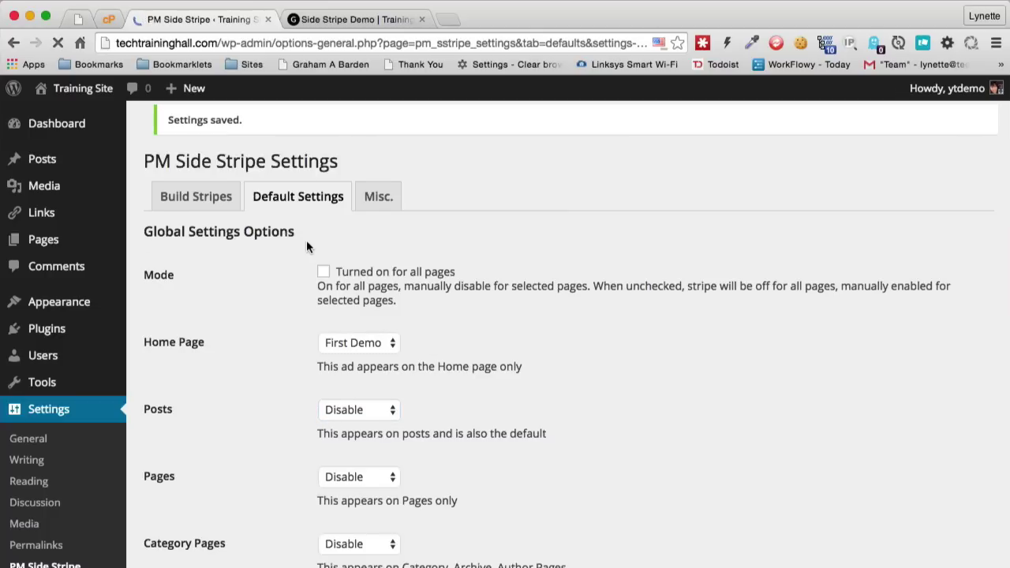
Step: Open the Beautiful Sunset post for editing, set its PM Side Stripe override to Demo 2, and update the post
mouse_move(76, 170)
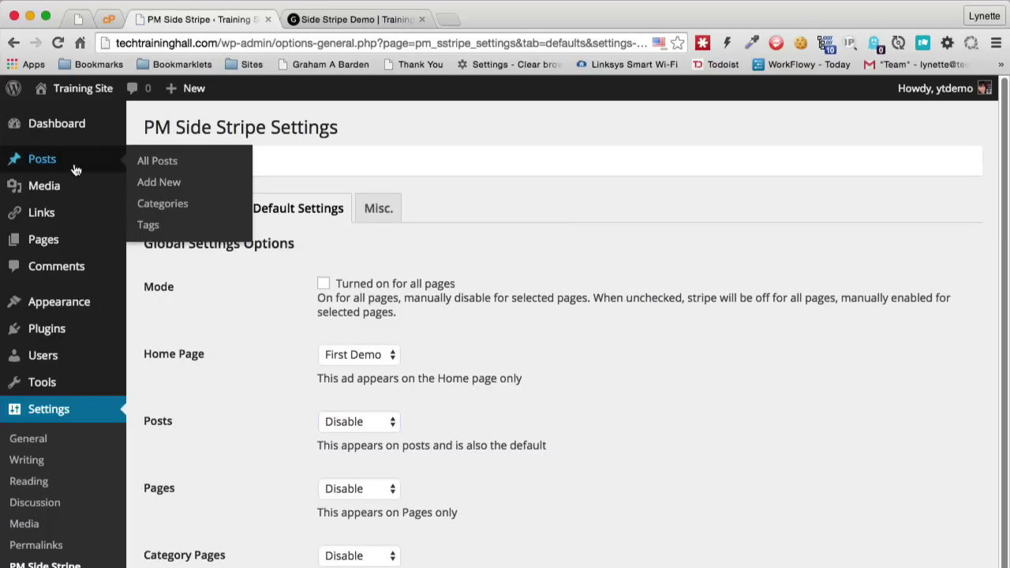
left_click(148, 162)
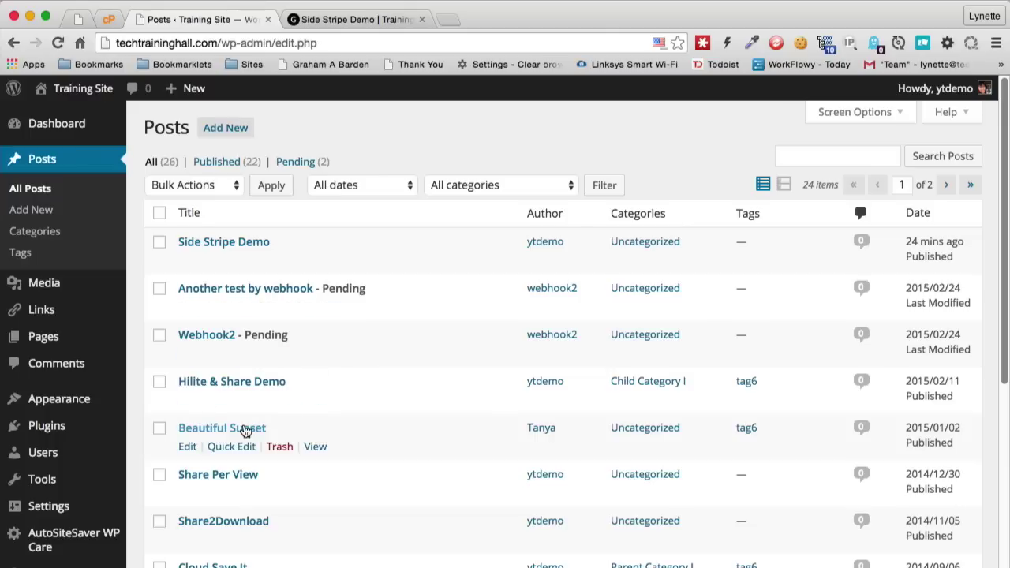
left_click(244, 430)
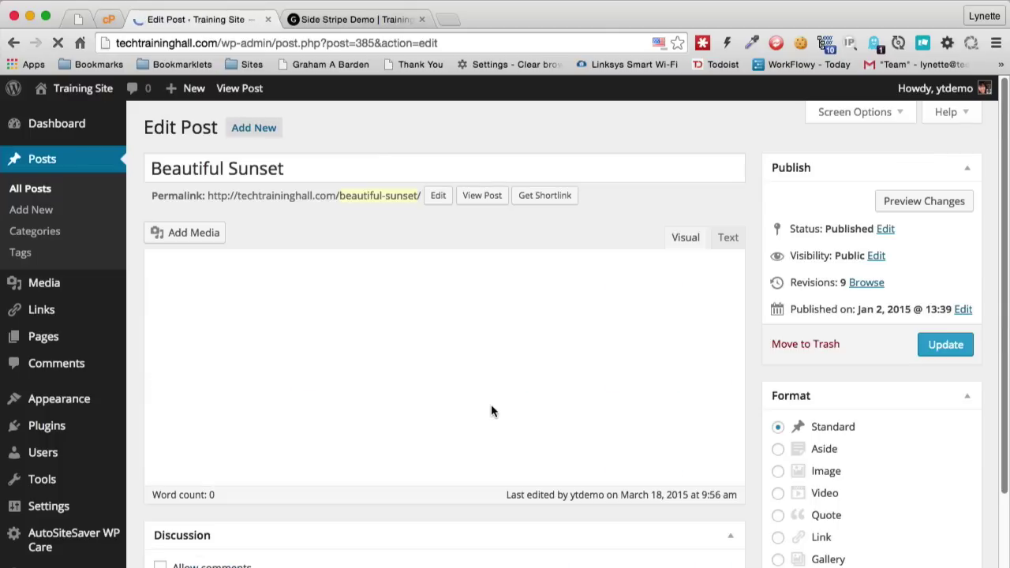
scroll(876, 363, "down", 7)
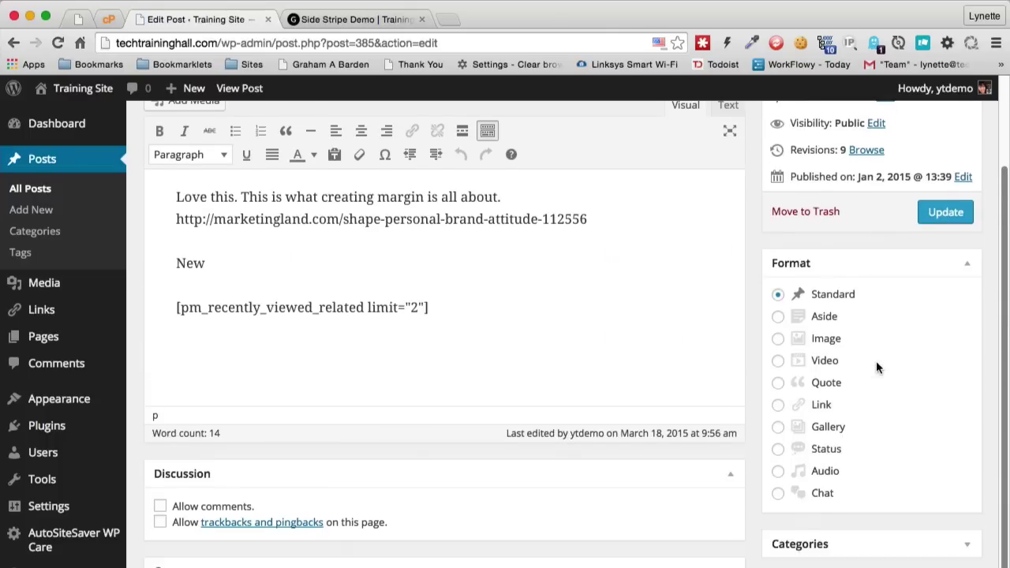
left_click(896, 525)
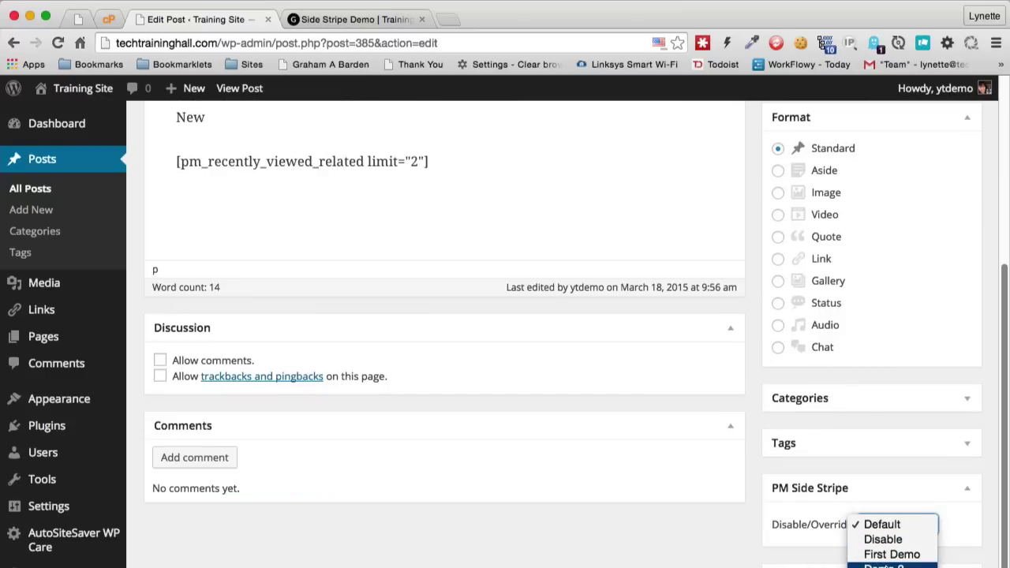
left_click(892, 565)
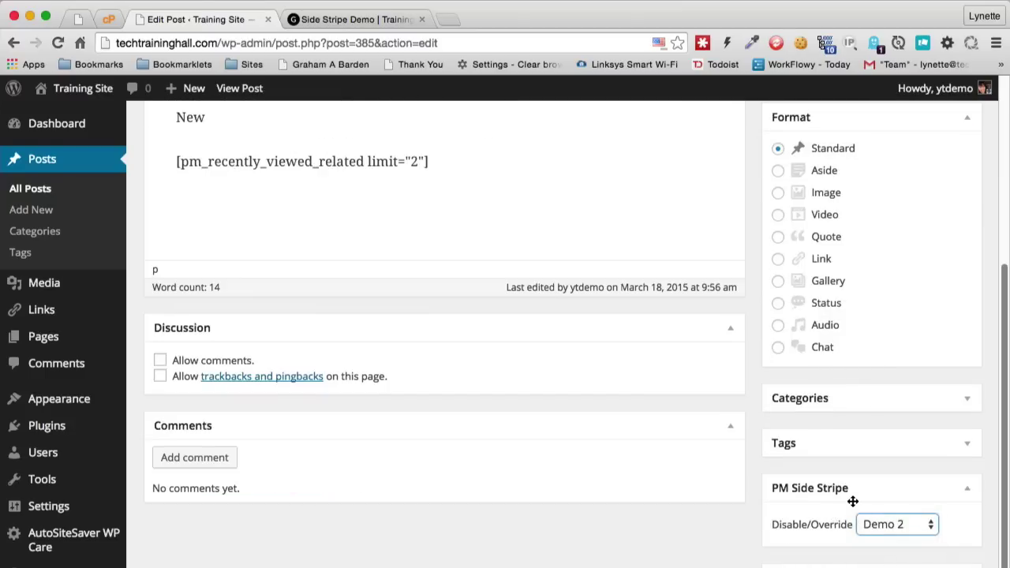
scroll(865, 496, "up", 5)
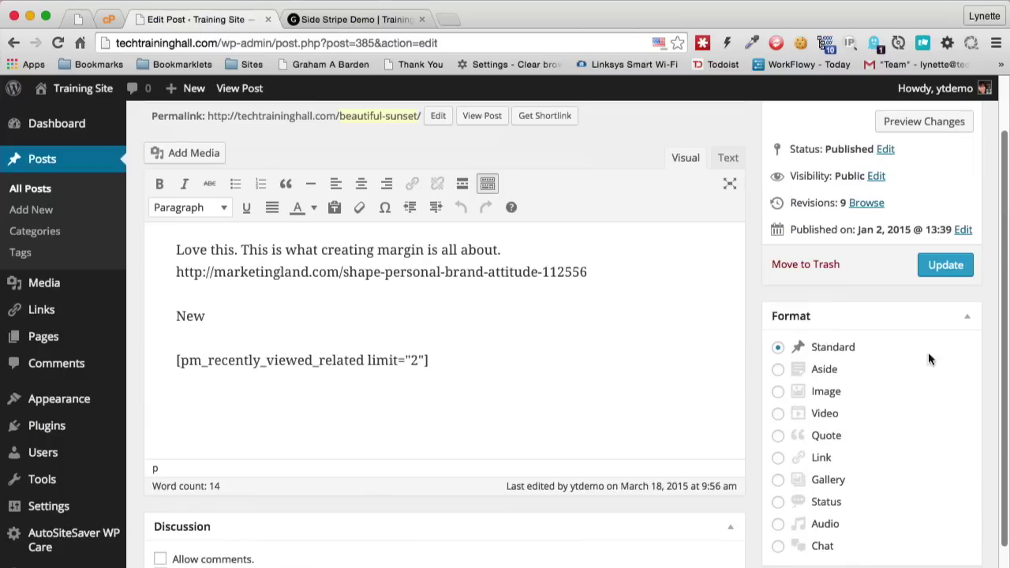
left_click(946, 268)
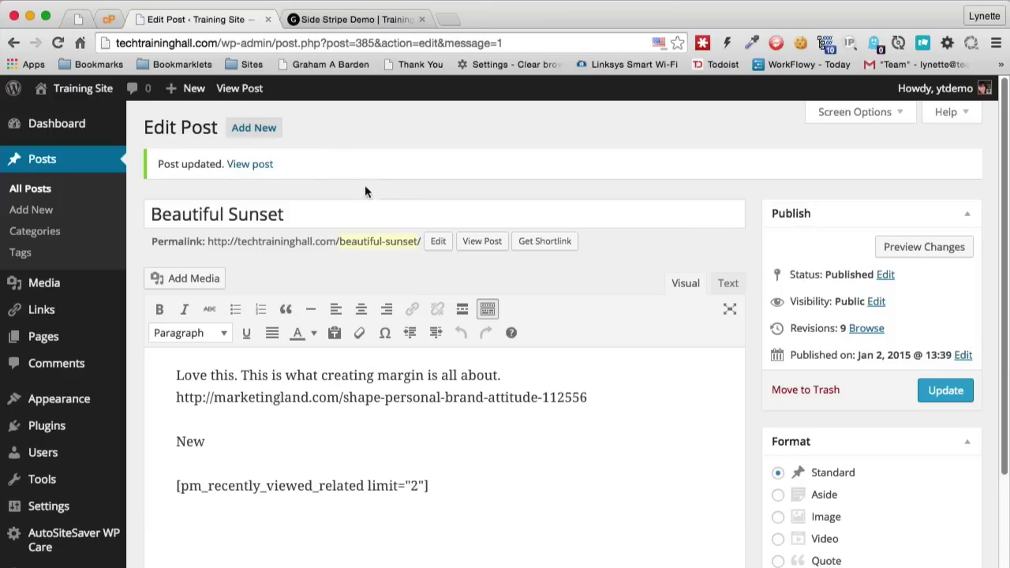
Step: On the live Beautiful Sunset post, inspect the pm_sstripe_hide-2 cookie and check the stripe by expanding and collapsing it
left_click(248, 165)
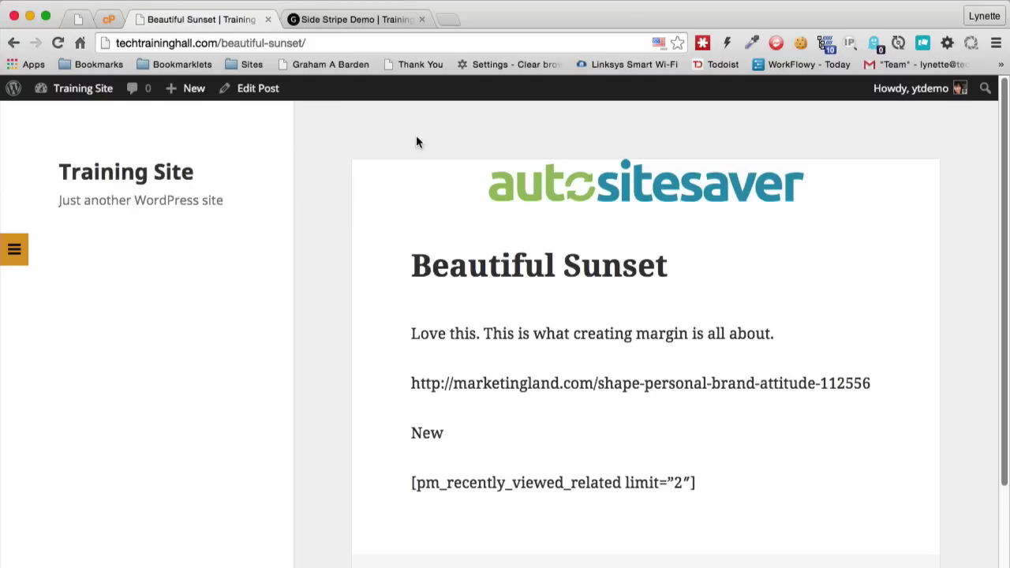
left_click(800, 45)
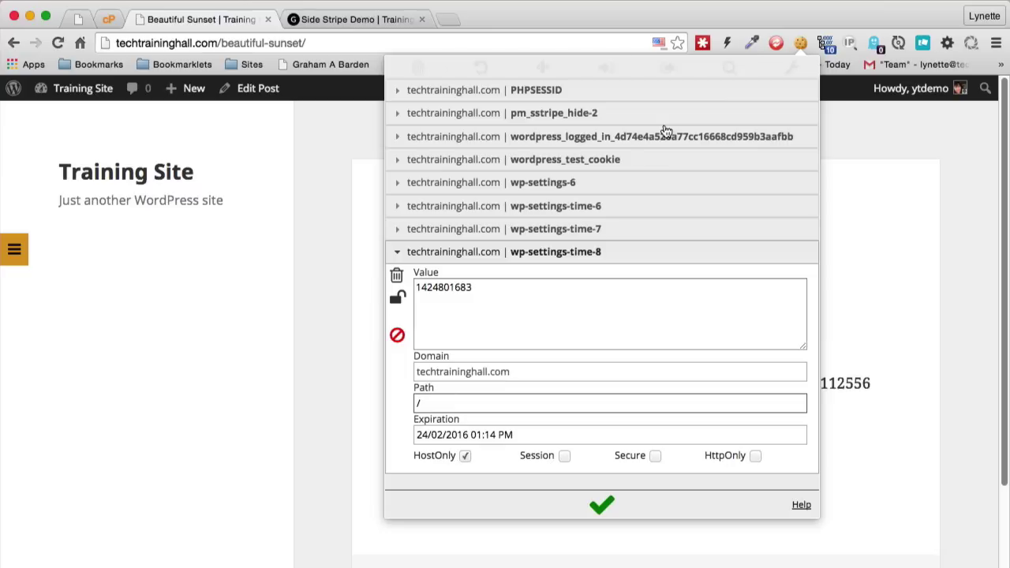
left_click(635, 112)
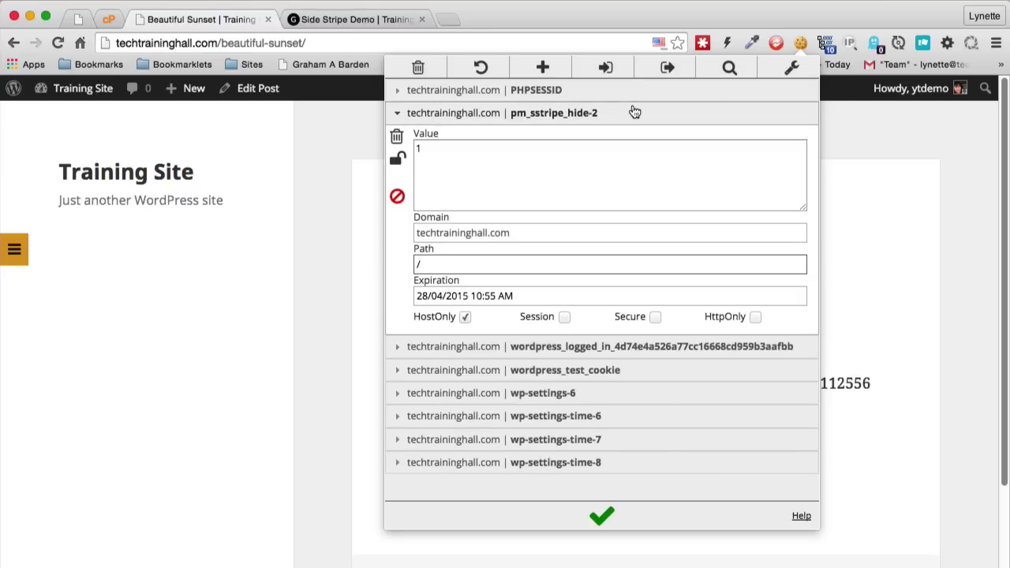
left_click(631, 111)
left_click(302, 145)
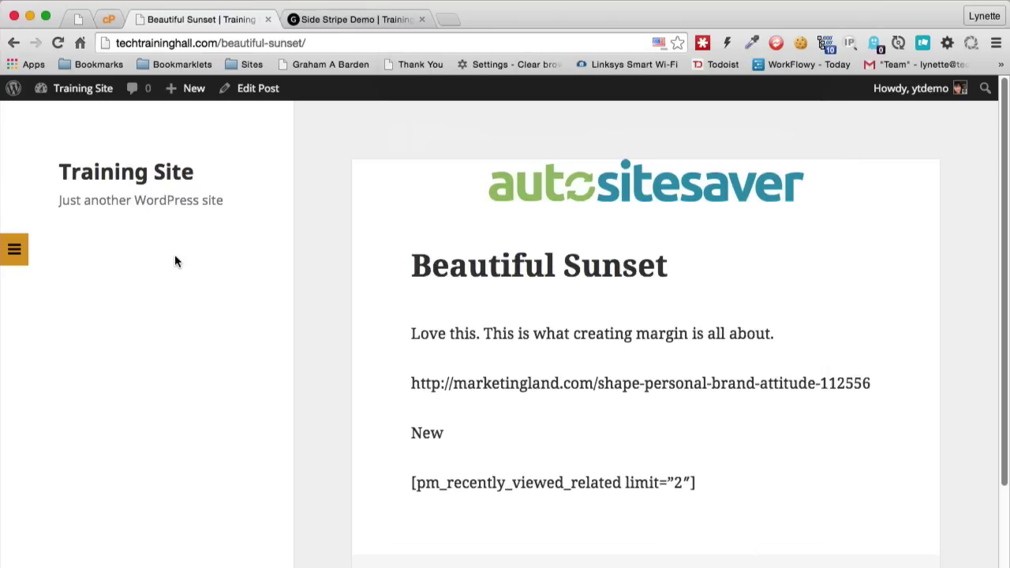
left_click(14, 252)
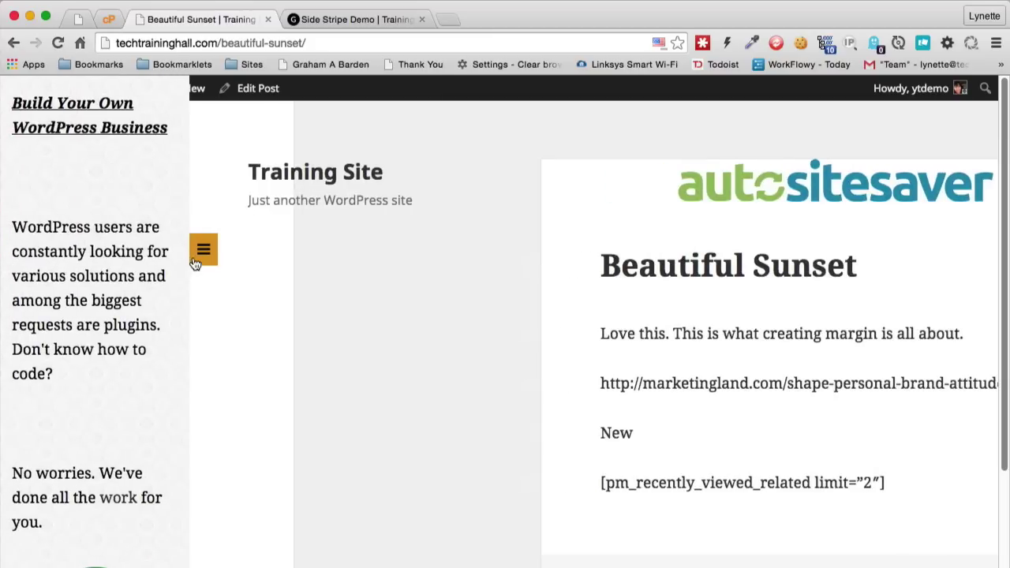
left_click(199, 254)
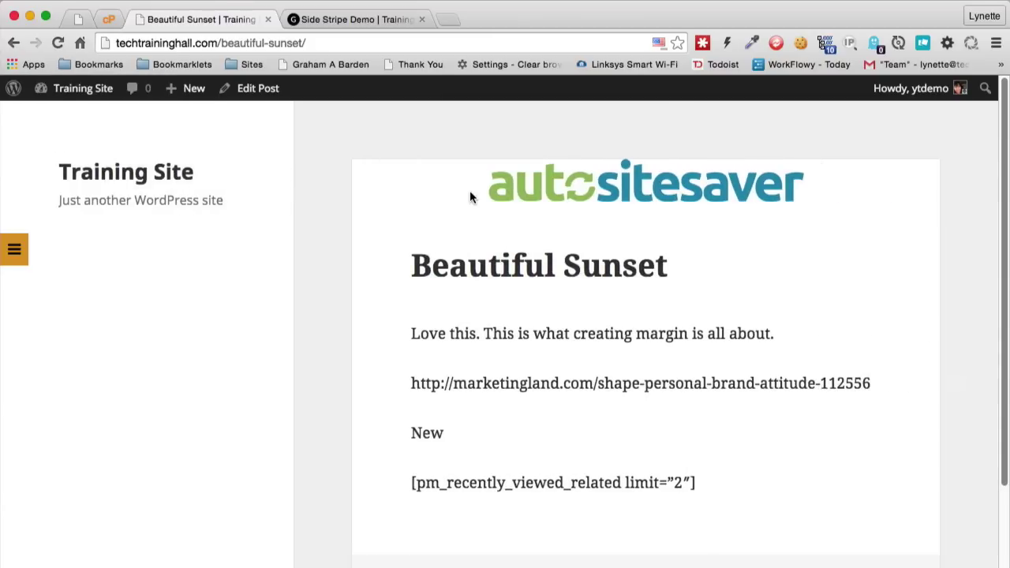
Step: Open the Side Stripe Demo post from the site's home page and check it for a stripe
left_click(147, 181)
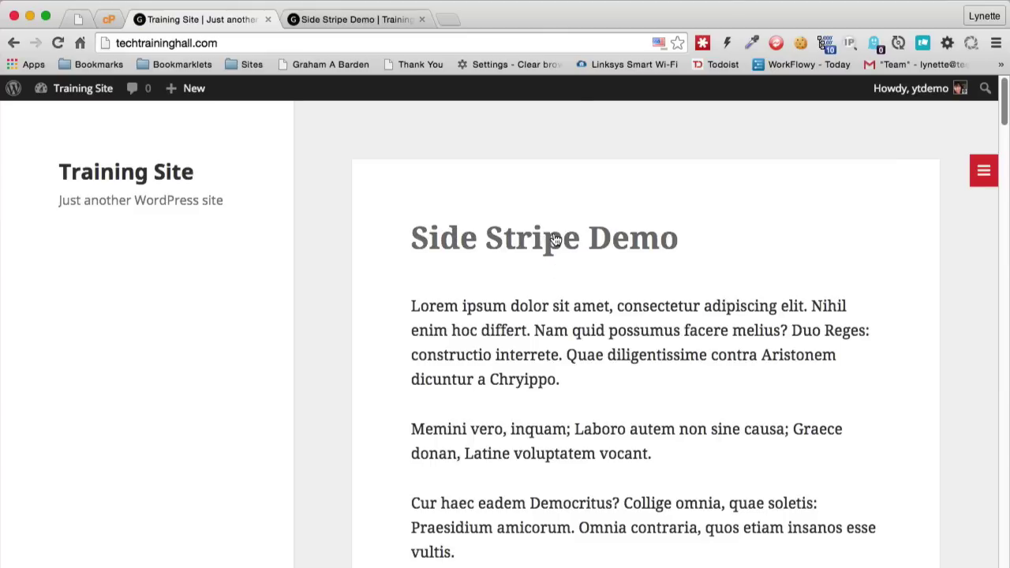
left_click(558, 240)
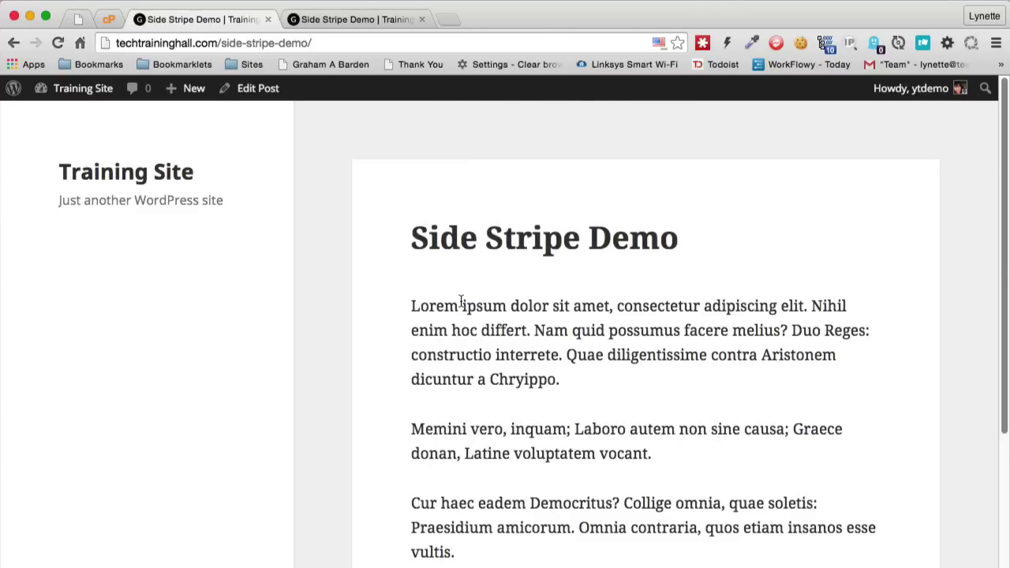
scroll(462, 300, "down", 6)
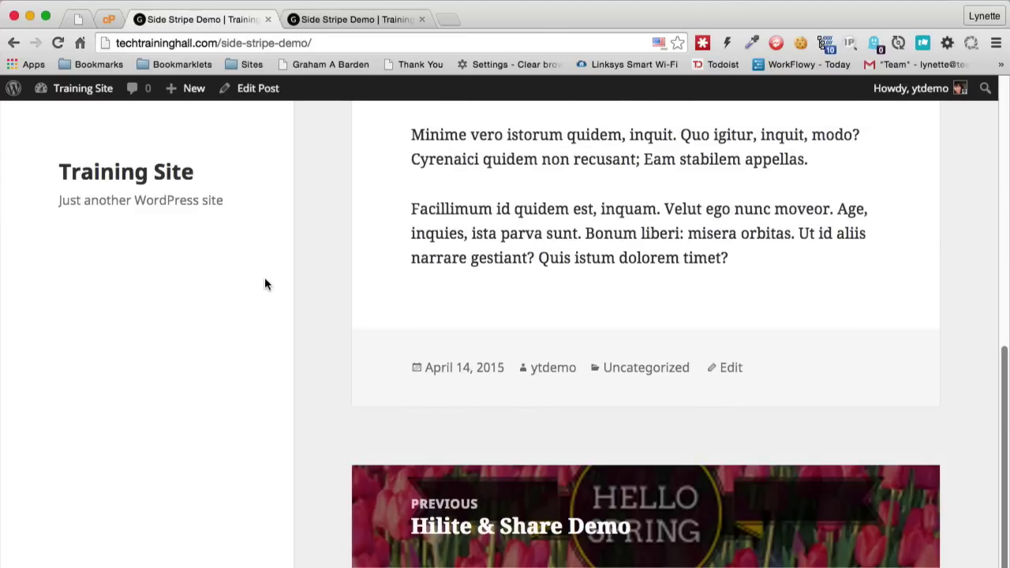
scroll(300, 288, "up", 4)
scroll(334, 293, "down", 4)
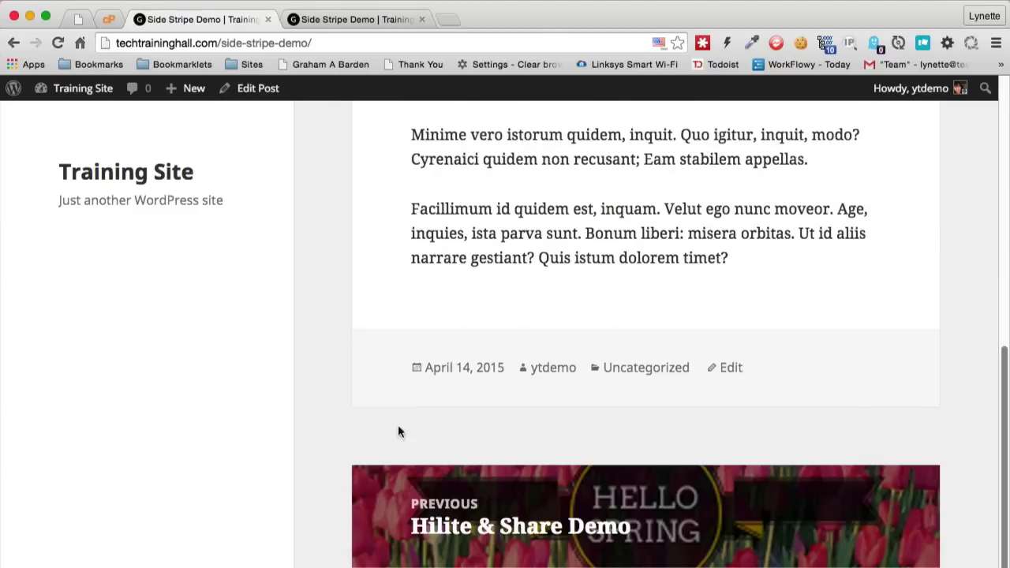
Step: Check the Hilite & Share Demo and Beautiful Sunset posts for a stripe, and return to the site's home page
left_click(445, 513)
scroll(655, 367, "down", 10)
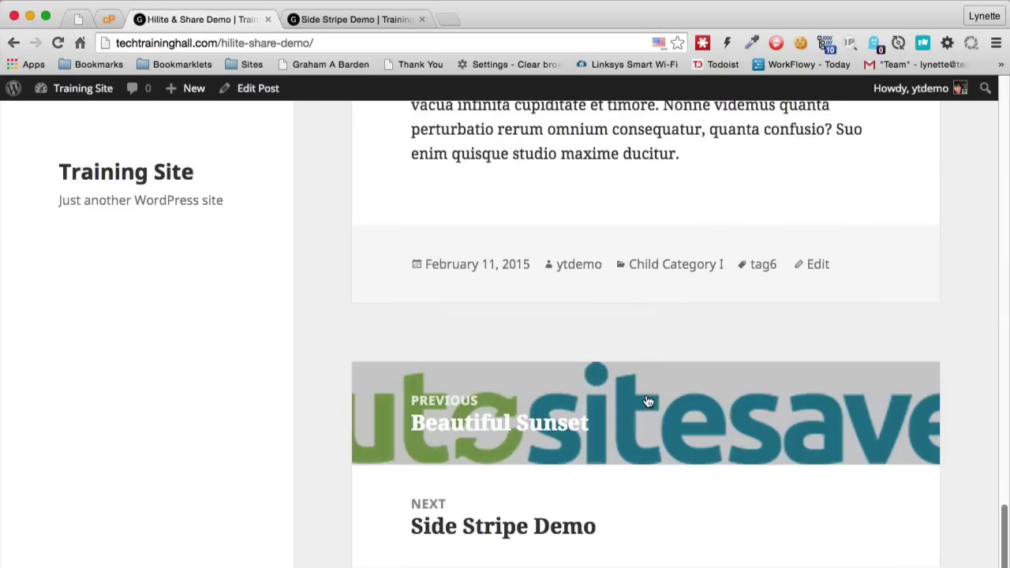
left_click(556, 415)
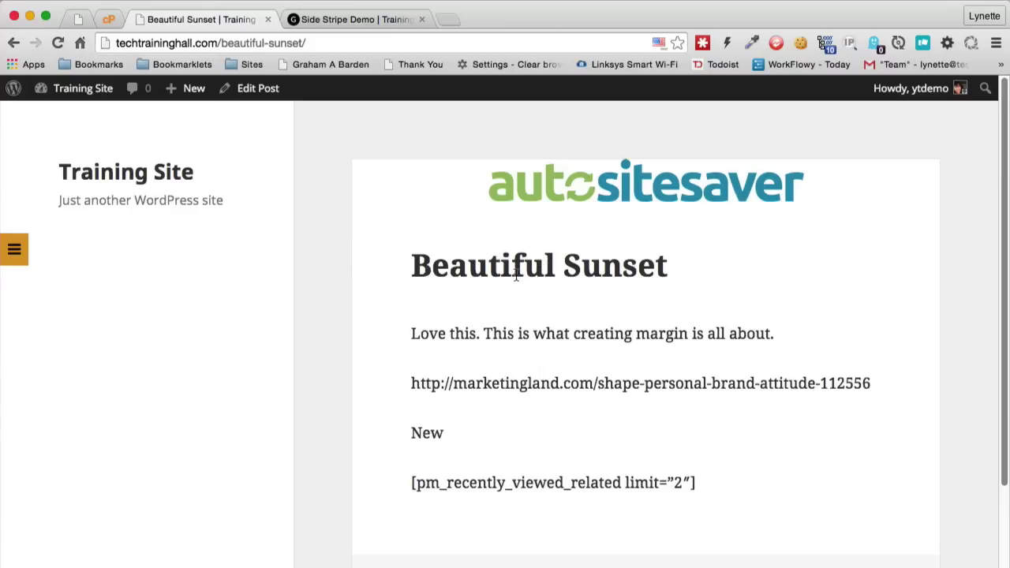
left_click(183, 181)
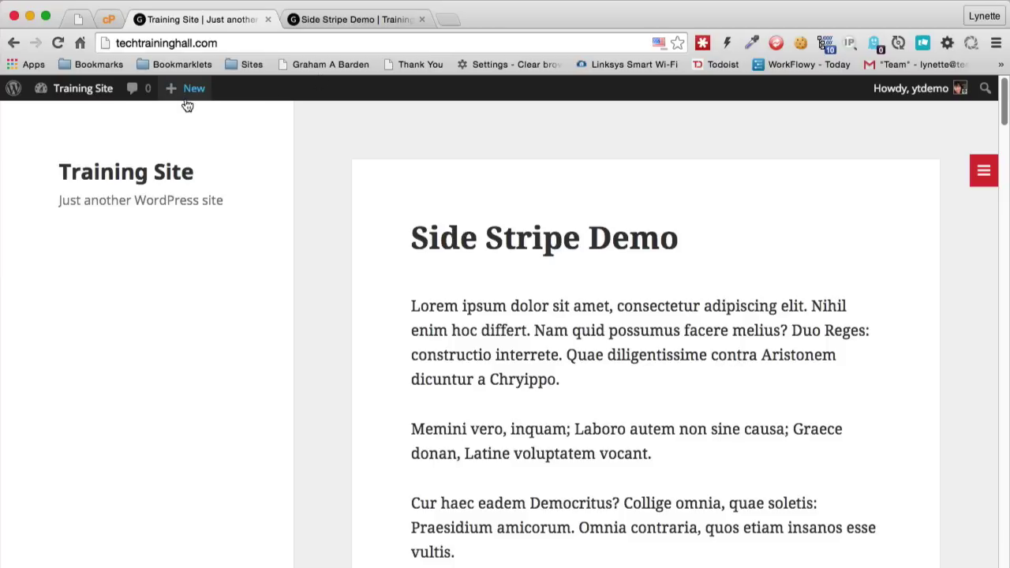
mouse_move(69, 99)
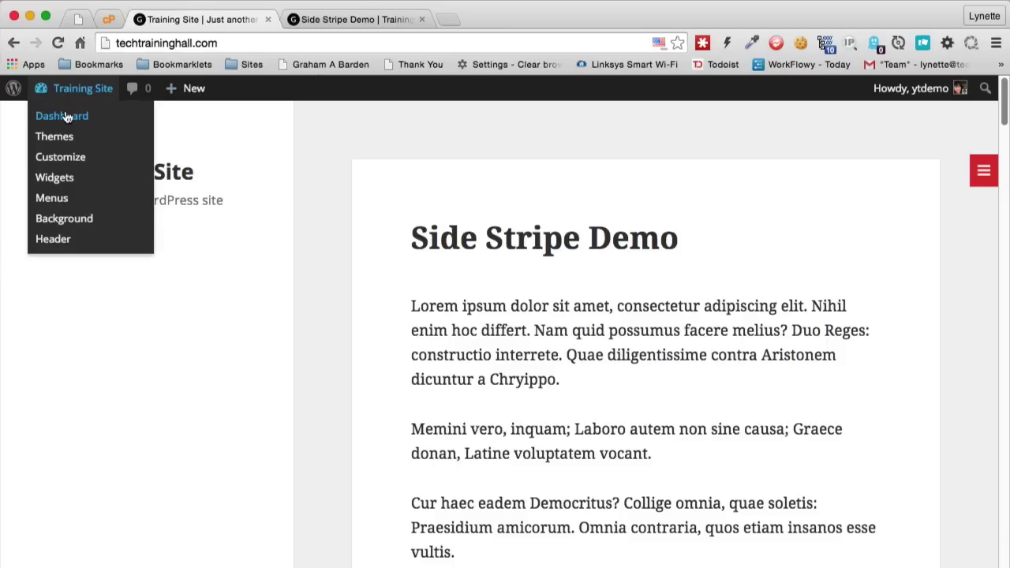
left_click(334, 147)
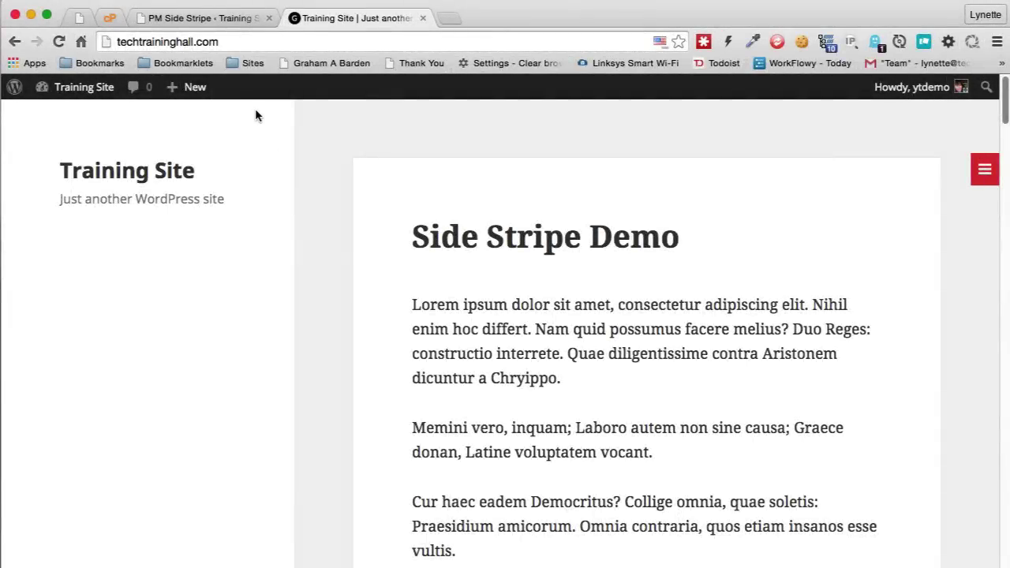
Step: In the Build Stripes settings, change the Demo 2 stripe's tab icon to fa-paw and its tab icon color to #f4f4f4
left_click(233, 19)
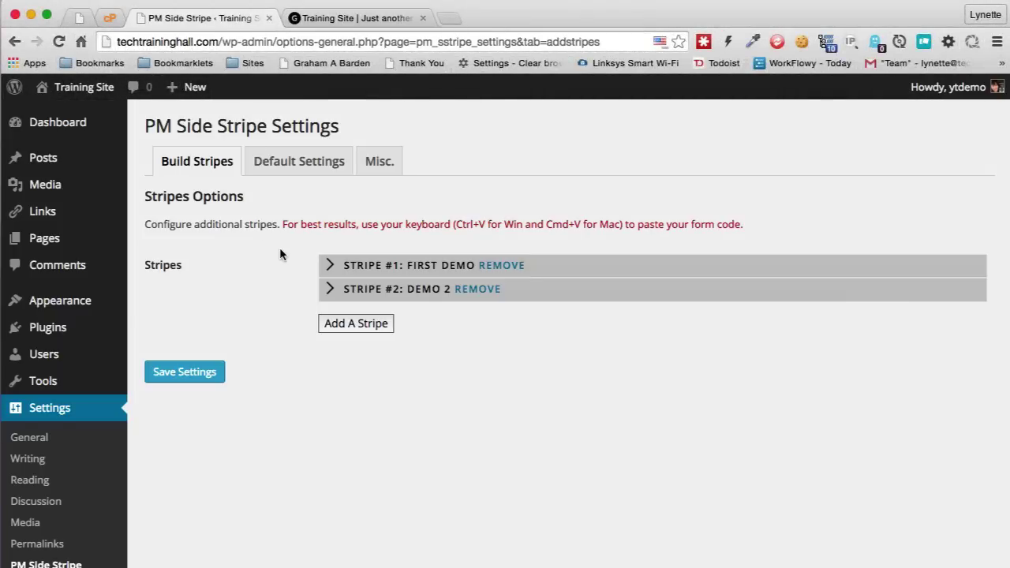
left_click(555, 296)
scroll(473, 291, "down", 10)
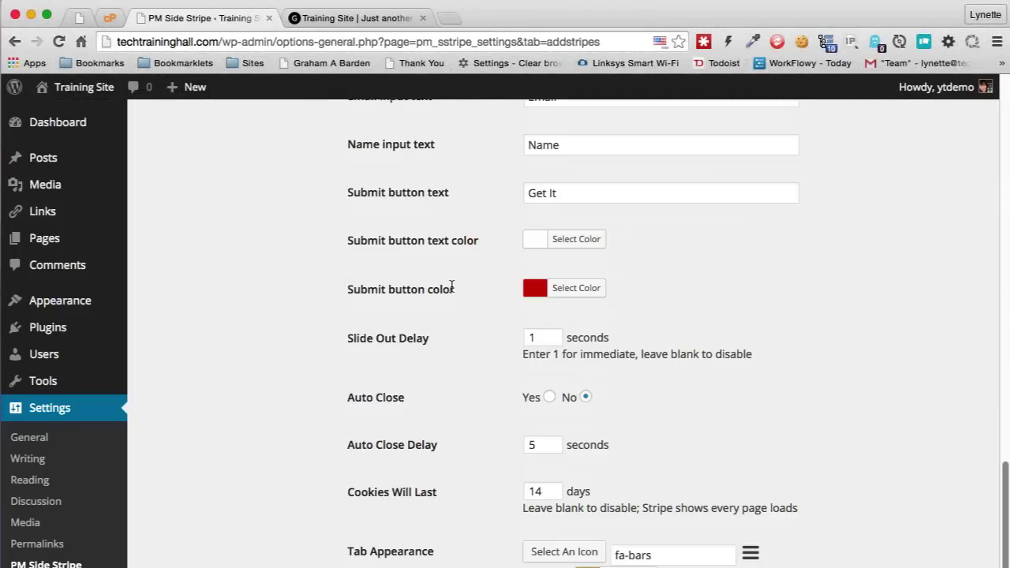
scroll(452, 286, "down", 3)
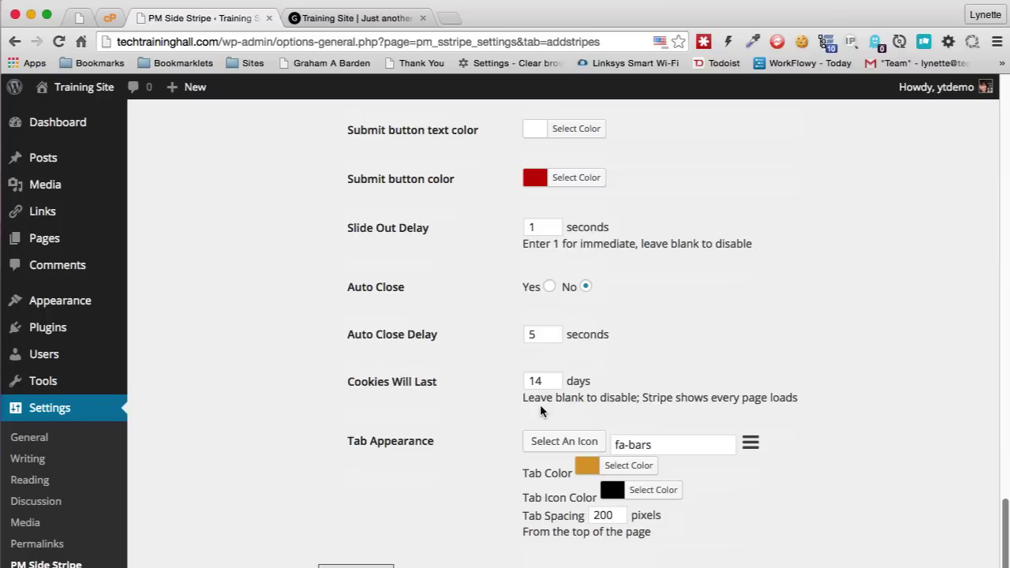
left_click(542, 443)
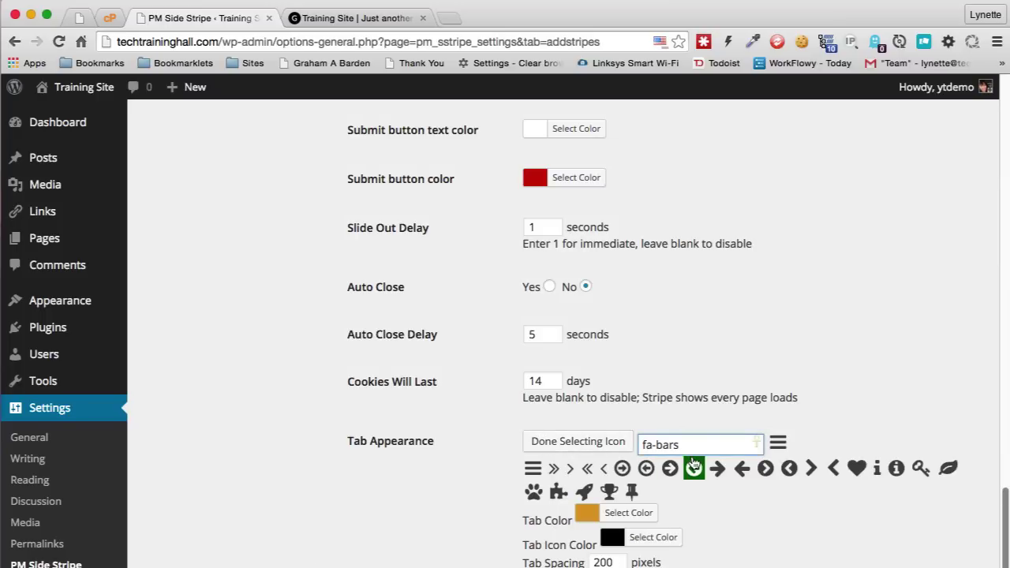
left_click(534, 492)
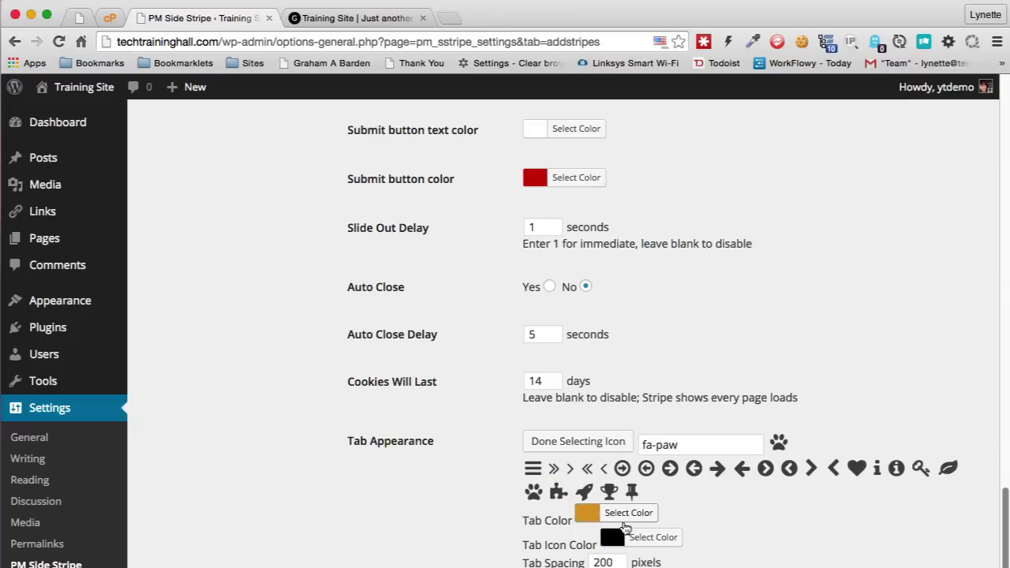
left_click(655, 537)
left_click(638, 560)
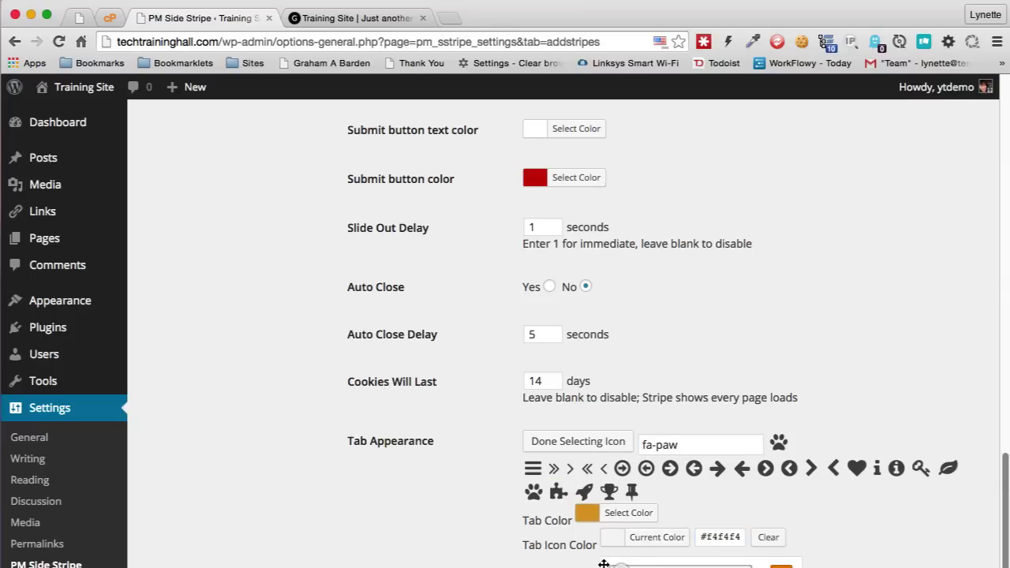